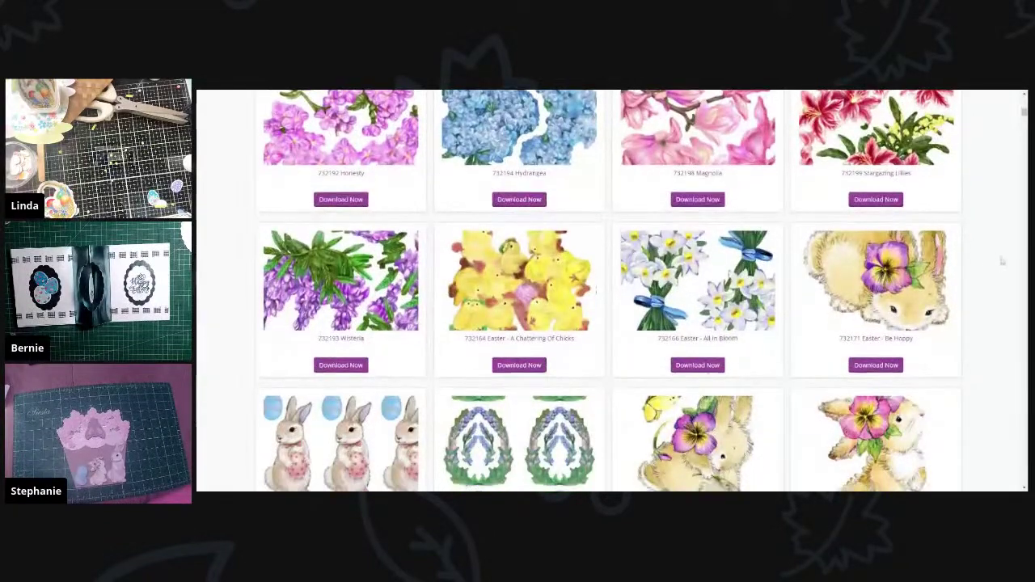
scroll(1002, 266, "down", 3)
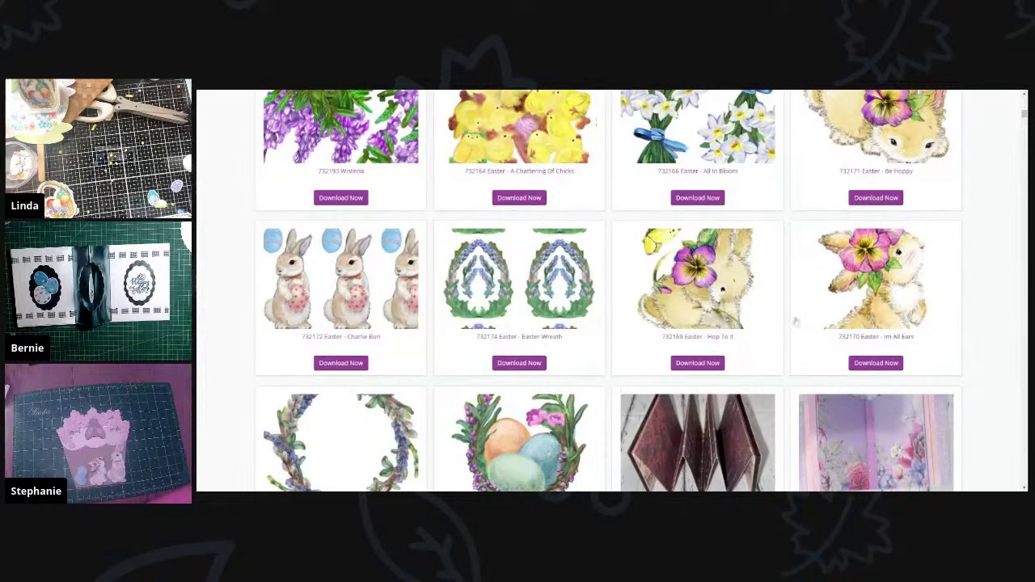
scroll(768, 334, "down", 3)
scroll(769, 334, "up", 3)
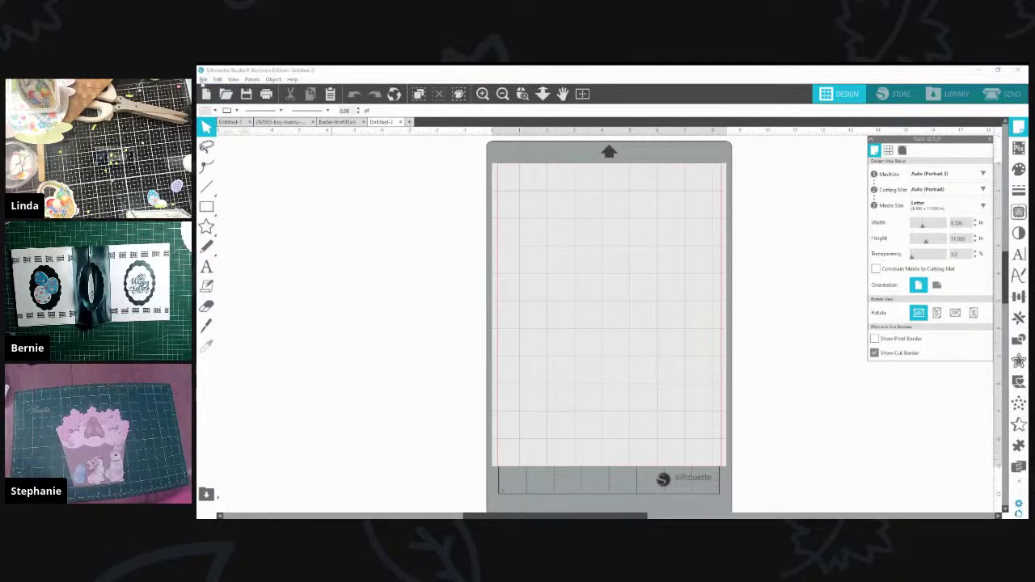
Step: Open the Easter-ImAllEars PDF from Downloads, importing its current page, and shift the imported page slightly left on the mat
left_click(203, 79)
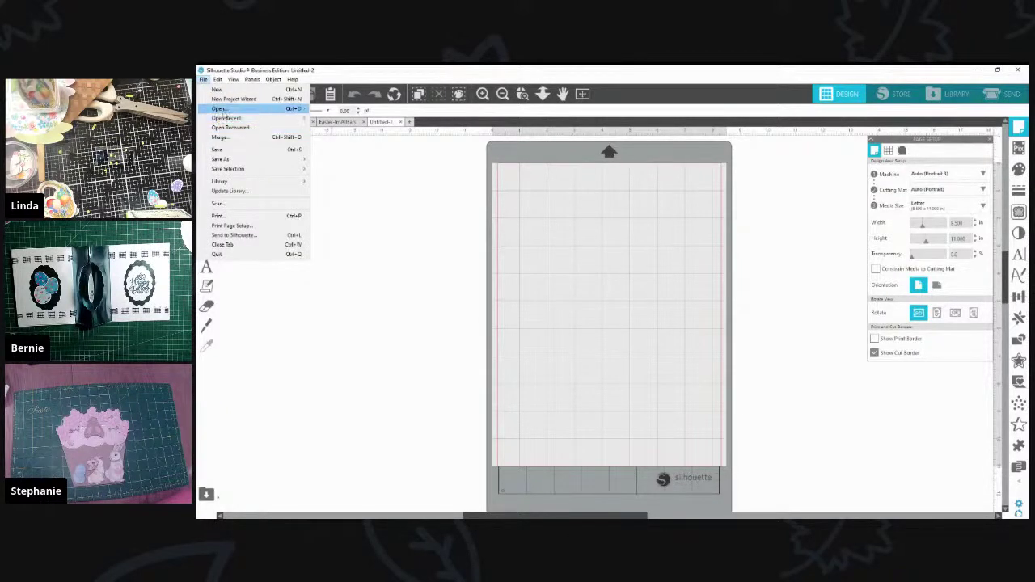
left_click(220, 109)
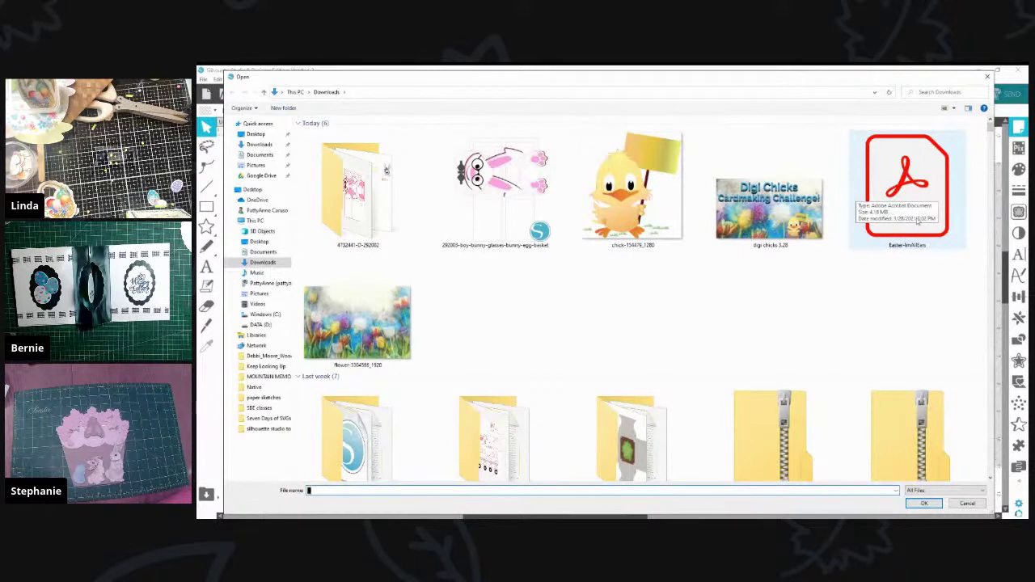
double_click(904, 202)
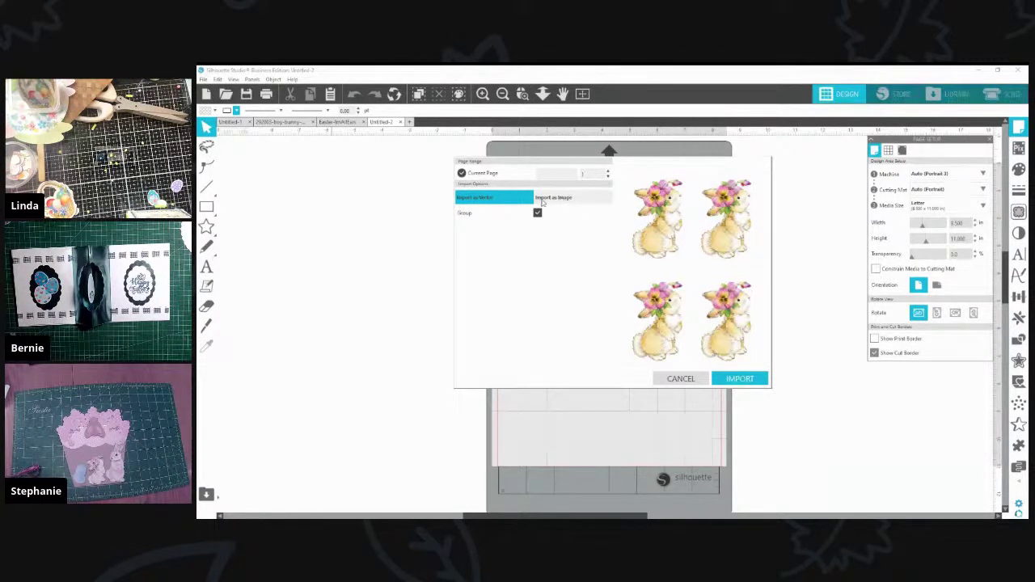
left_click(738, 380)
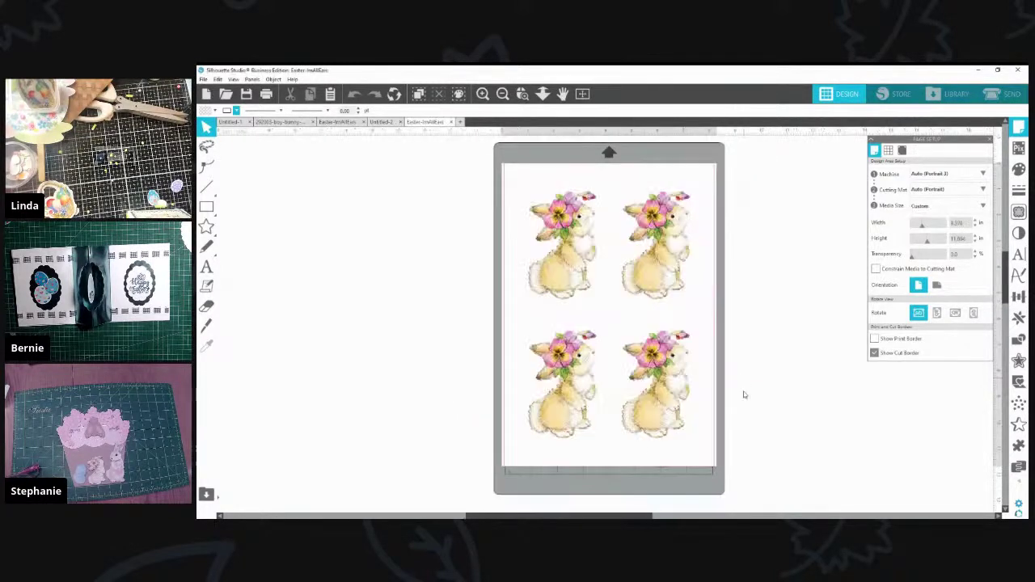
left_click_drag(531, 313, 672, 269)
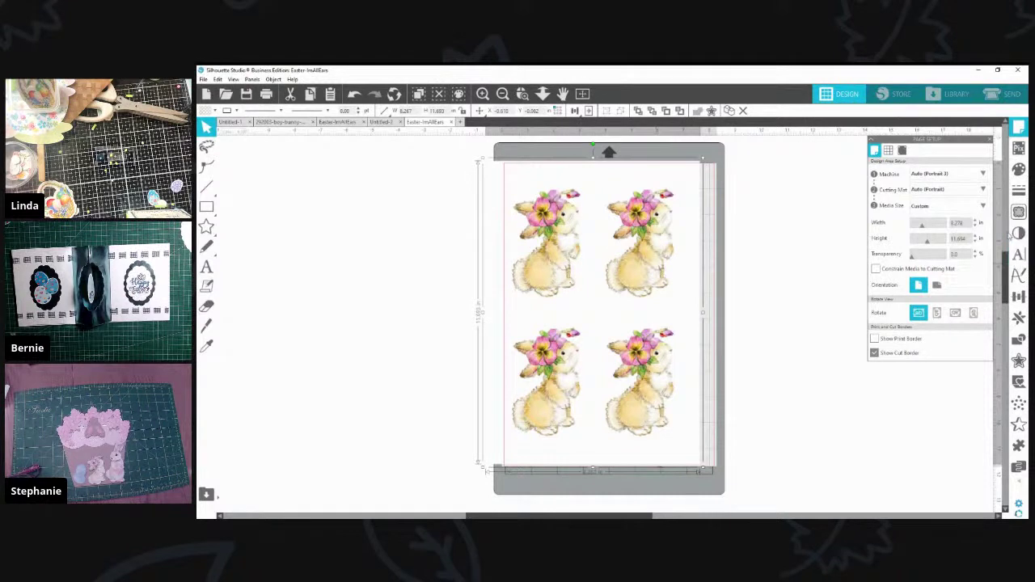
Step: Select a trace area around the upper-right bunny and raise its trace threshold to 100%
left_click(1018, 213)
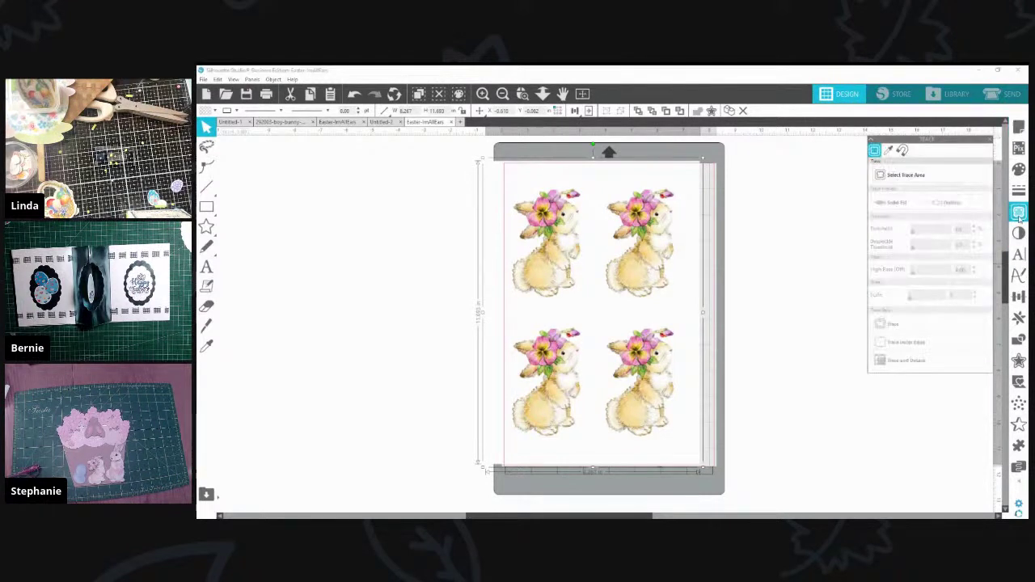
left_click(879, 183)
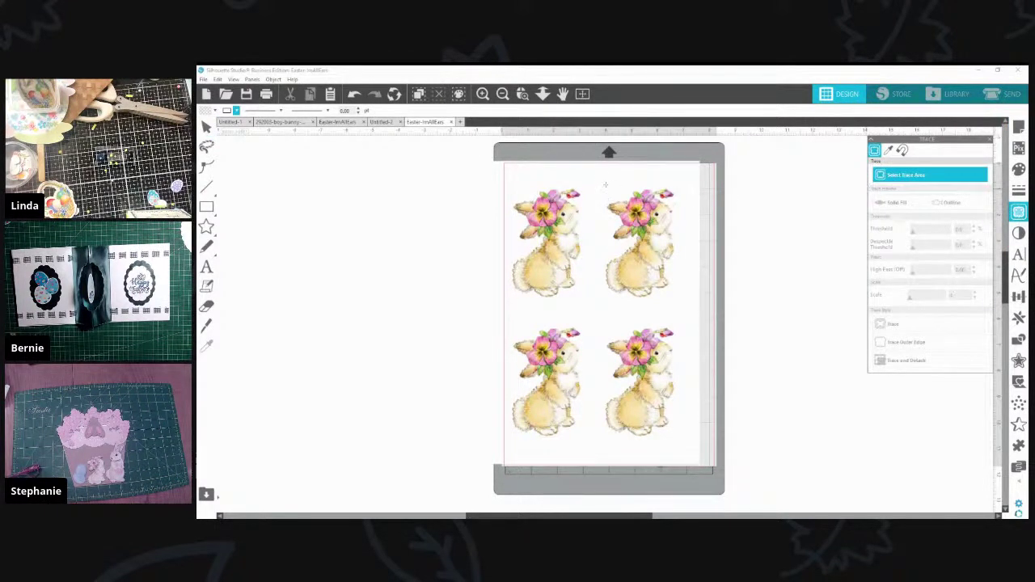
left_click_drag(599, 173, 693, 314)
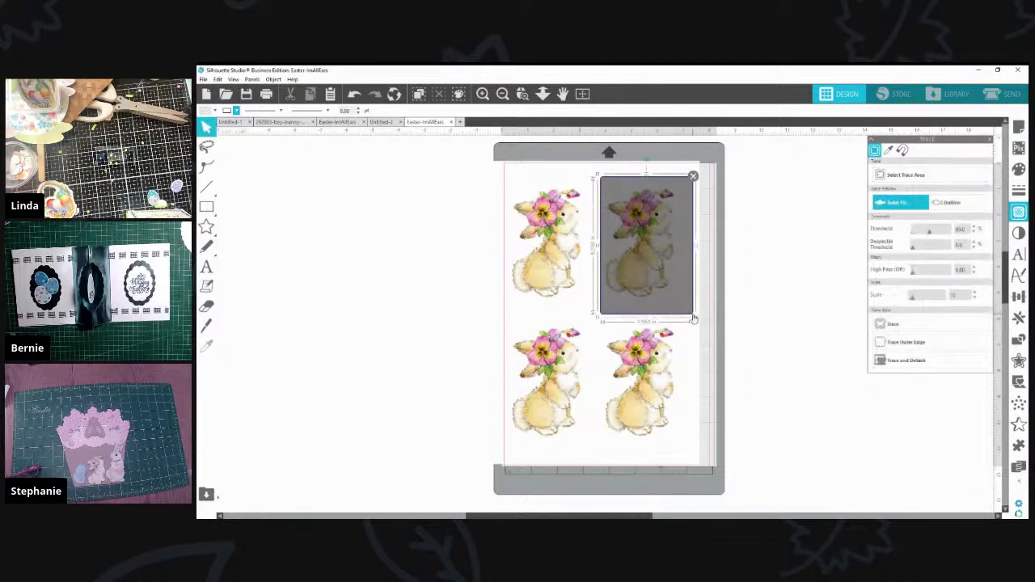
left_click_drag(930, 230, 952, 236)
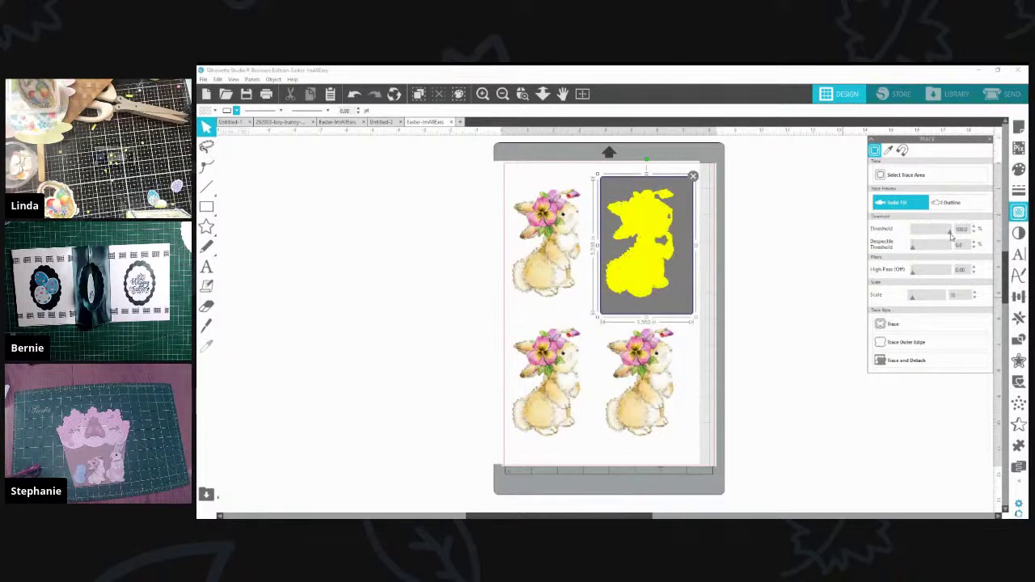
left_click_drag(952, 235, 952, 233)
Step: Fine-tune the bunny's trace threshold to 99%
left_click(523, 94)
left_click_drag(698, 287, 526, 173)
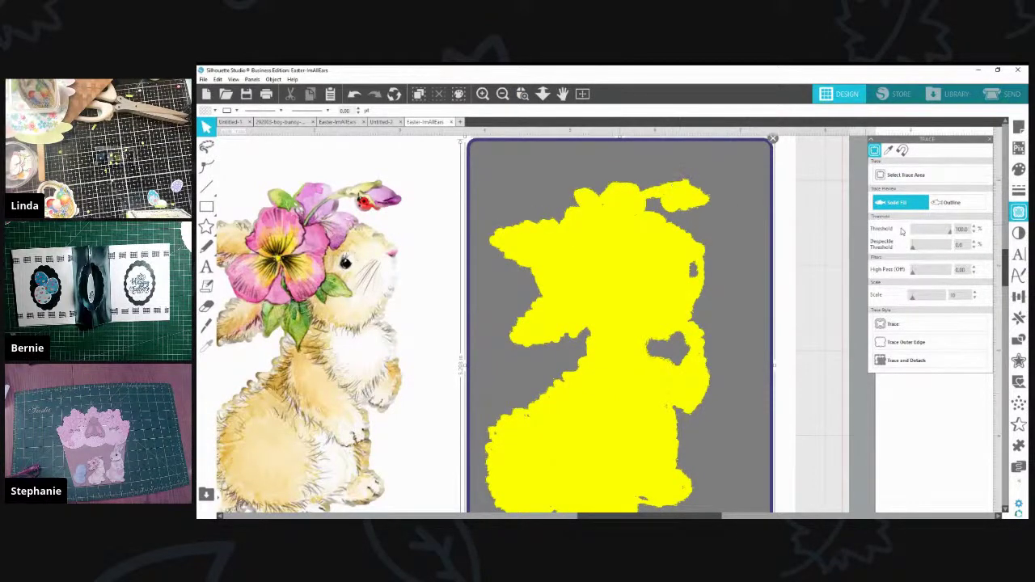
left_click(974, 232)
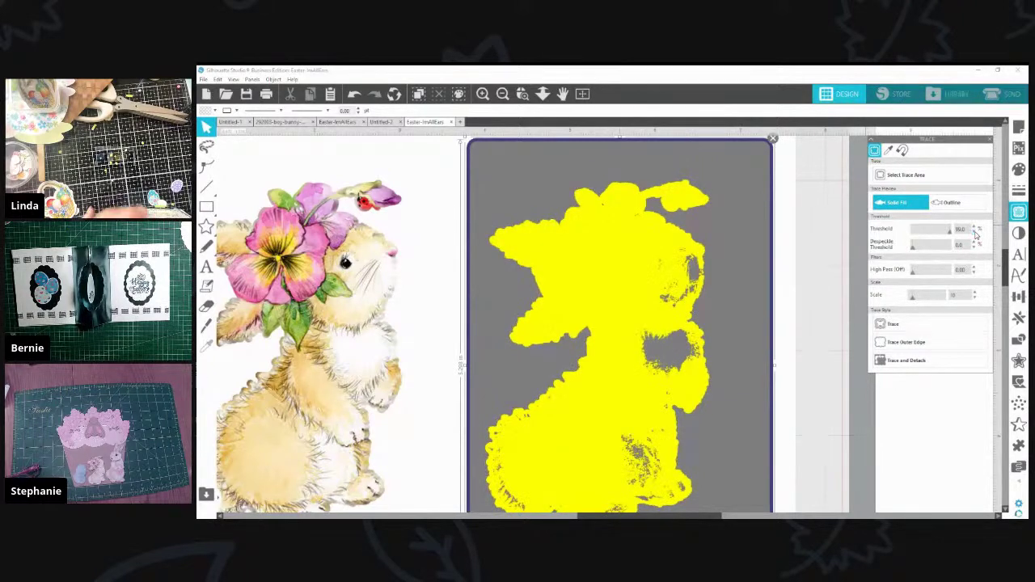
left_click(975, 232)
left_click(975, 229)
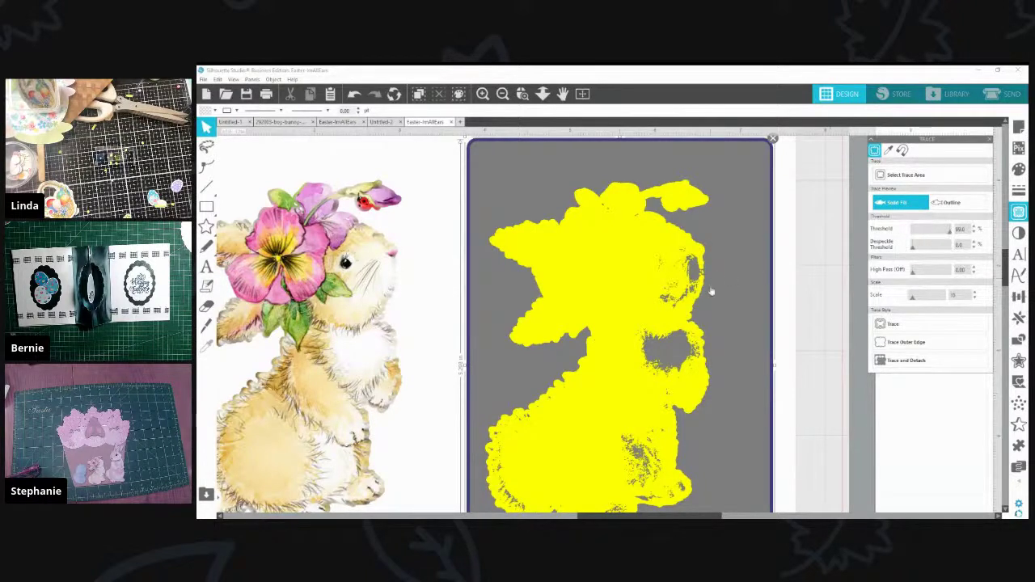
Step: Check the trace preview, trace and detach the bunny, and reposition the detached image on the mat
scroll(671, 289, "down", 2)
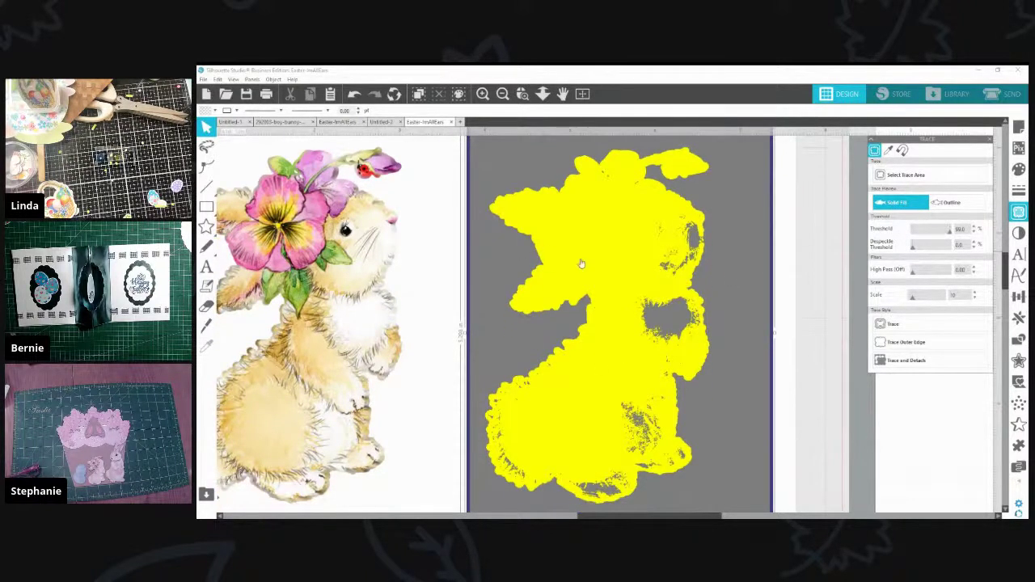
scroll(698, 308, "down", 2)
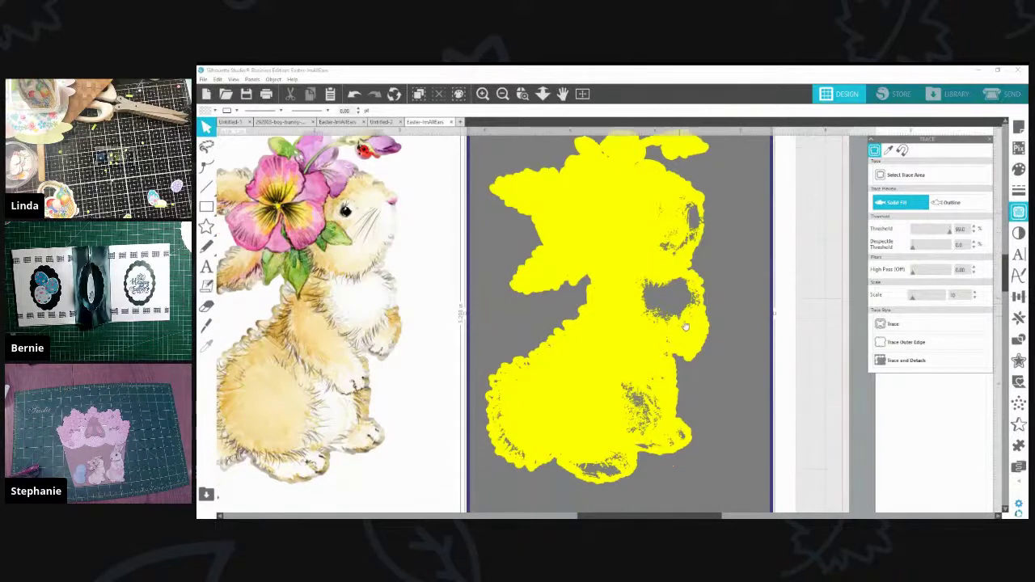
scroll(674, 311, "up", 2)
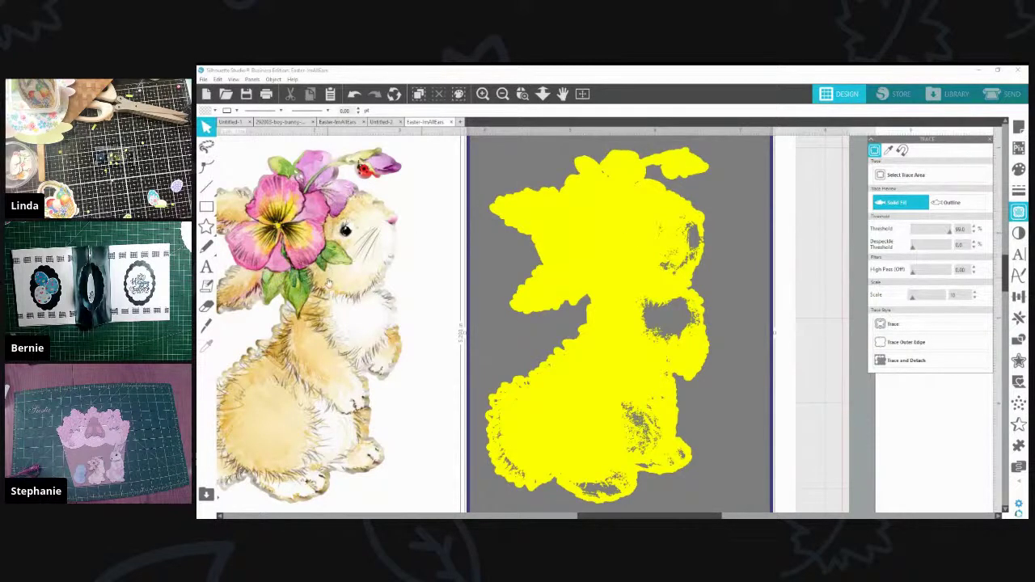
left_click(918, 364)
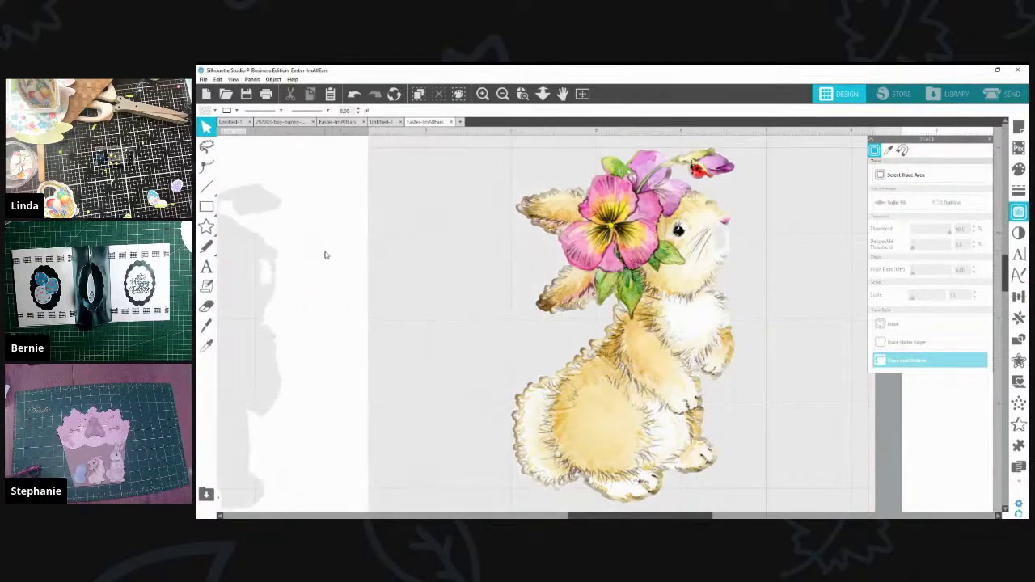
left_click_drag(709, 264, 576, 276)
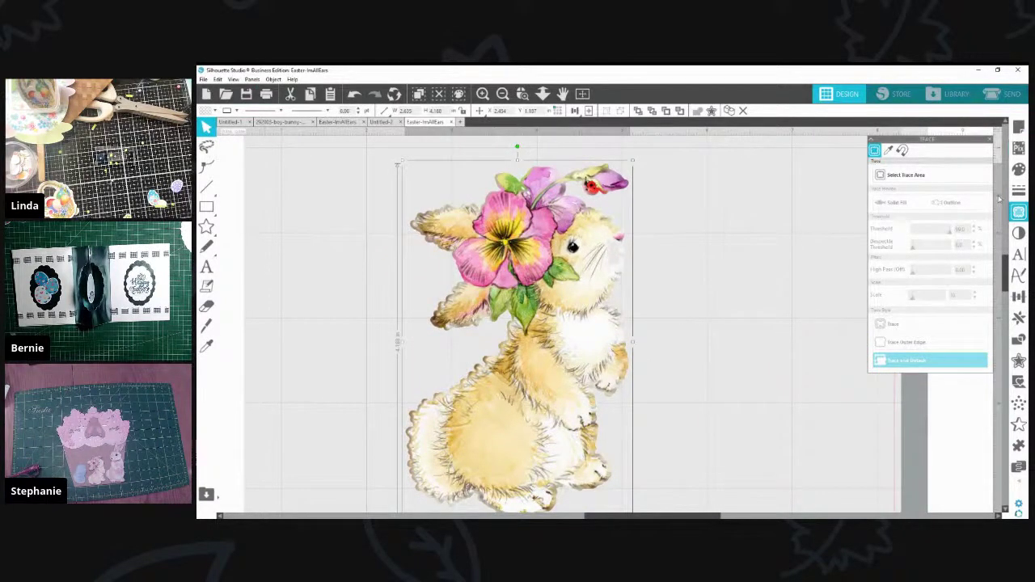
Step: Add an outer offset with rounded corners around the detached bunny at a distance of 0.045 in
left_click(1018, 360)
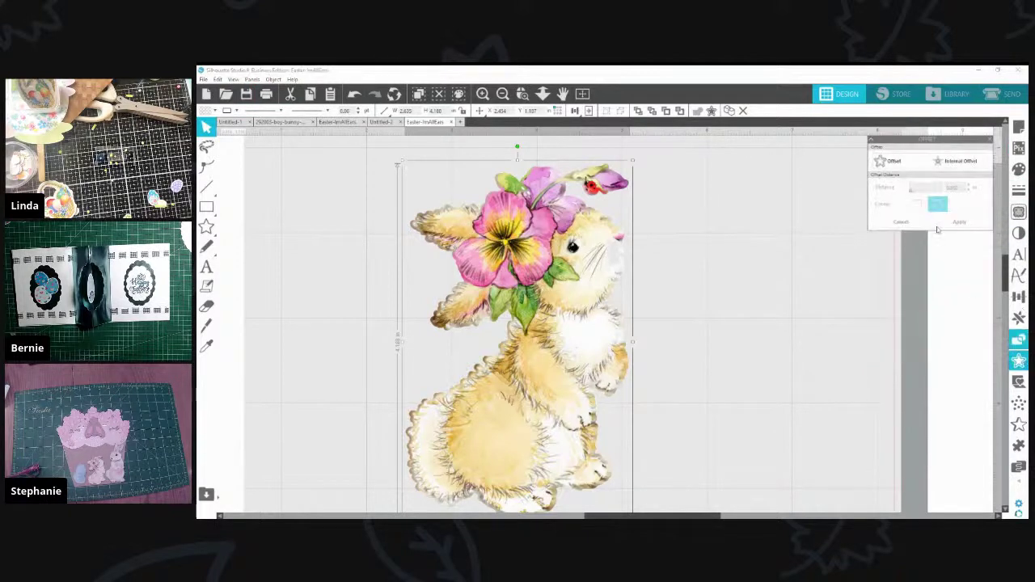
left_click(894, 163)
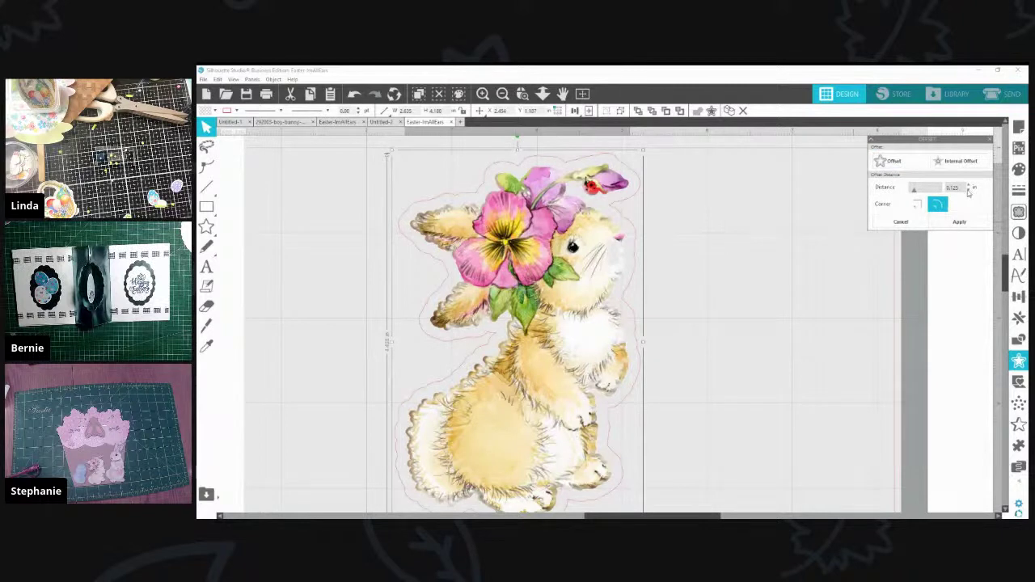
left_click(969, 191)
left_click(969, 191)
left_click(969, 191)
left_click(969, 190)
left_click(969, 191)
left_click(969, 191)
left_click(969, 191)
left_click(969, 191)
left_click(969, 191)
left_click(970, 191)
left_click(970, 191)
left_click(969, 191)
left_click(969, 191)
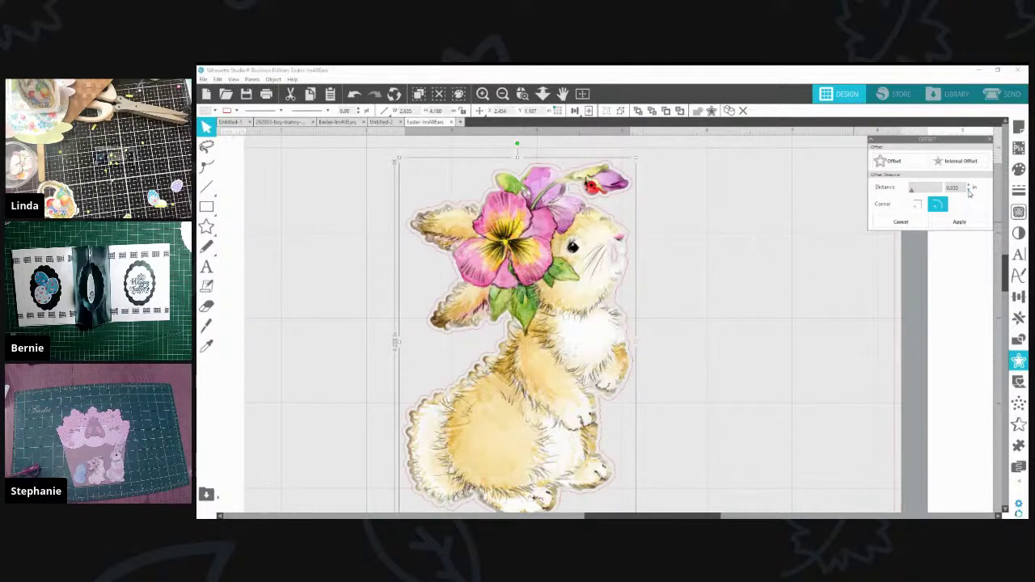
left_click(970, 187)
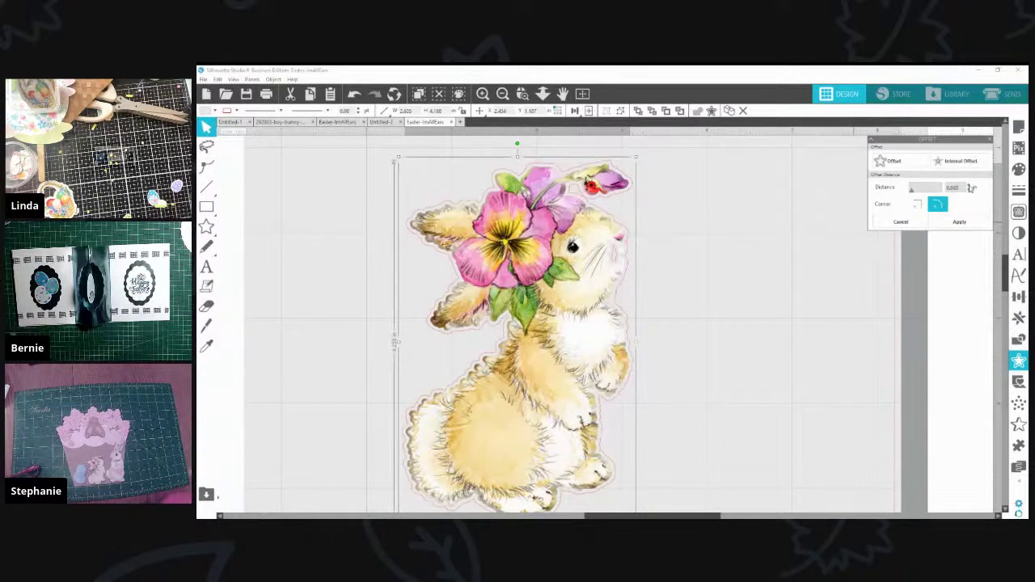
left_click(970, 187)
left_click(970, 188)
left_click(970, 192)
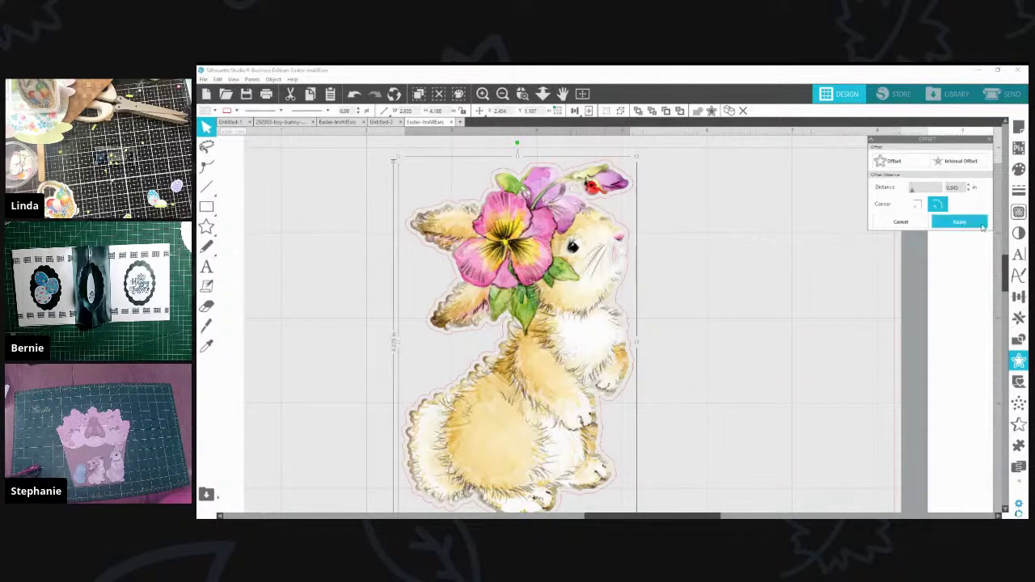
left_click(957, 222)
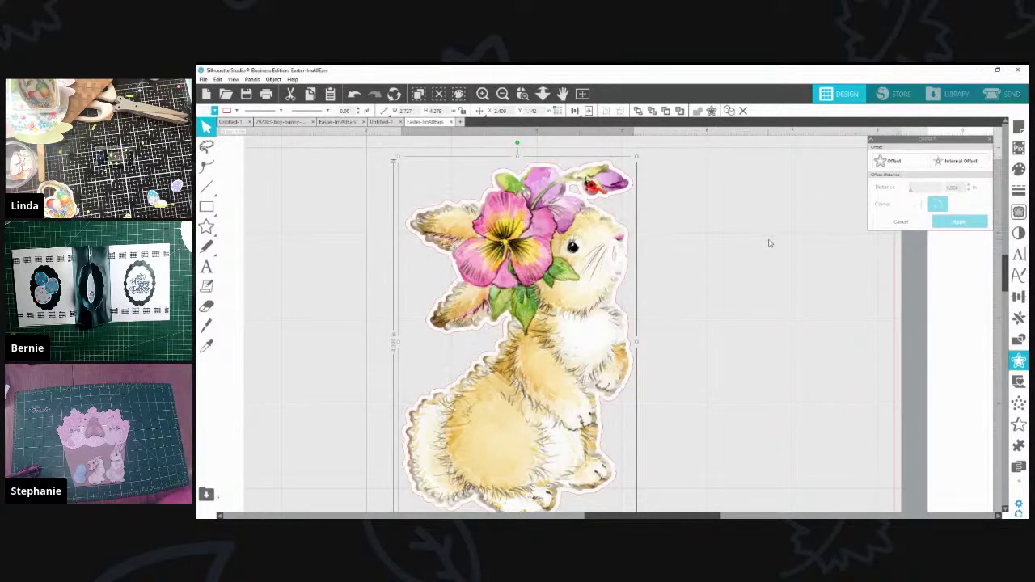
Step: Move the bunny image aside from its offset shape and release the offset shape's compound path
left_click_drag(559, 278, 308, 304)
left_click(686, 254)
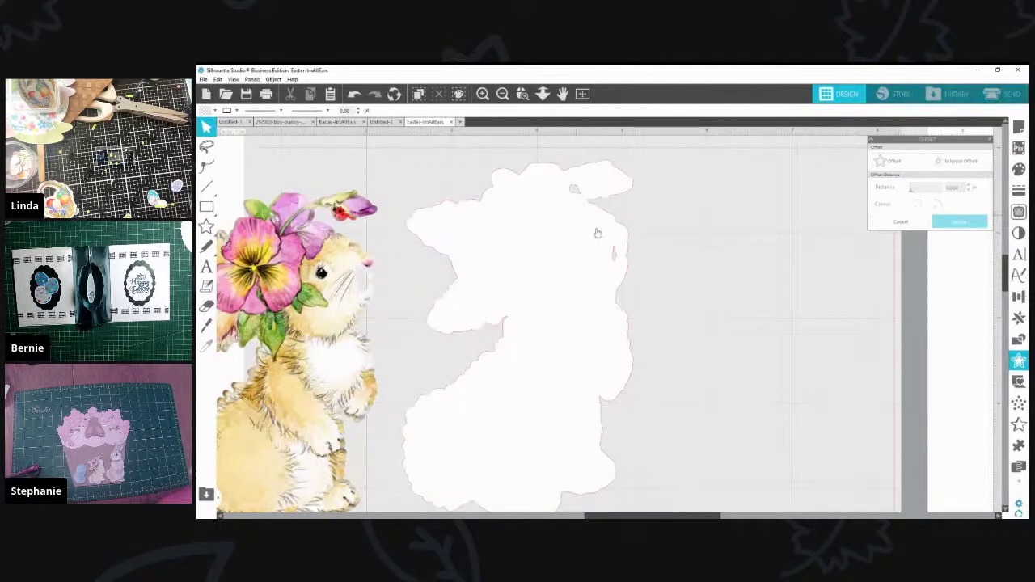
left_click_drag(327, 301, 314, 275)
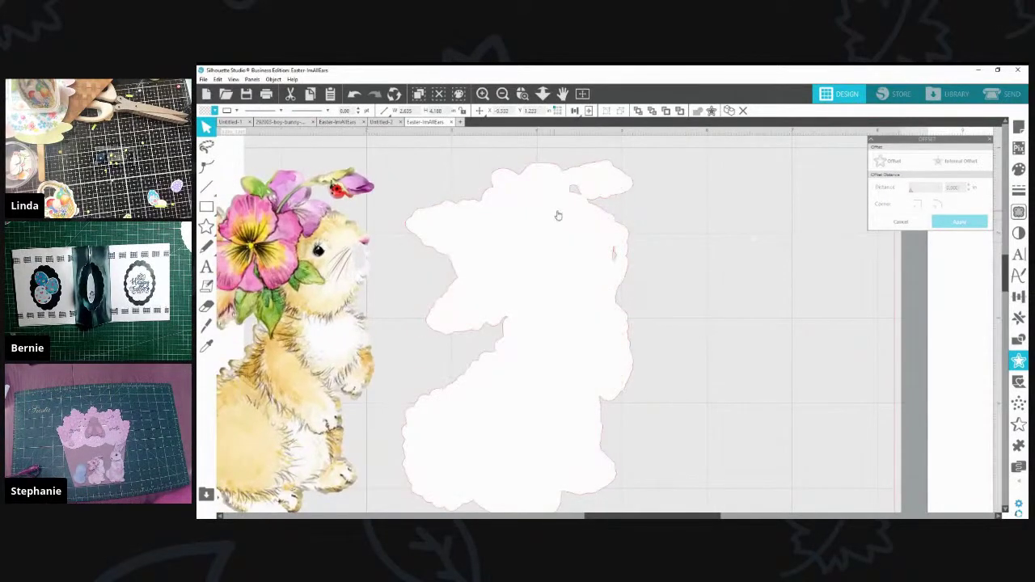
left_click(565, 217)
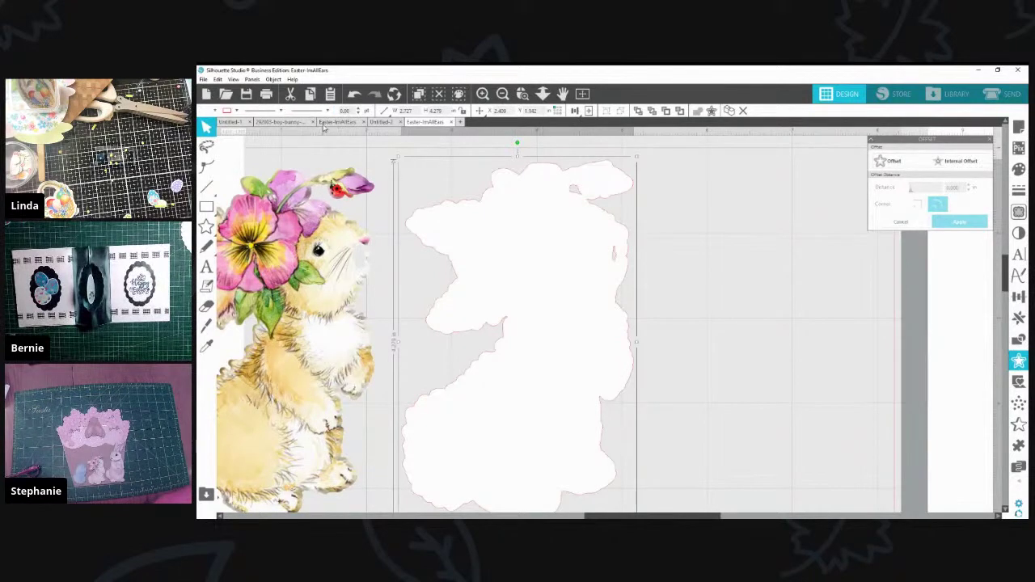
left_click(273, 80)
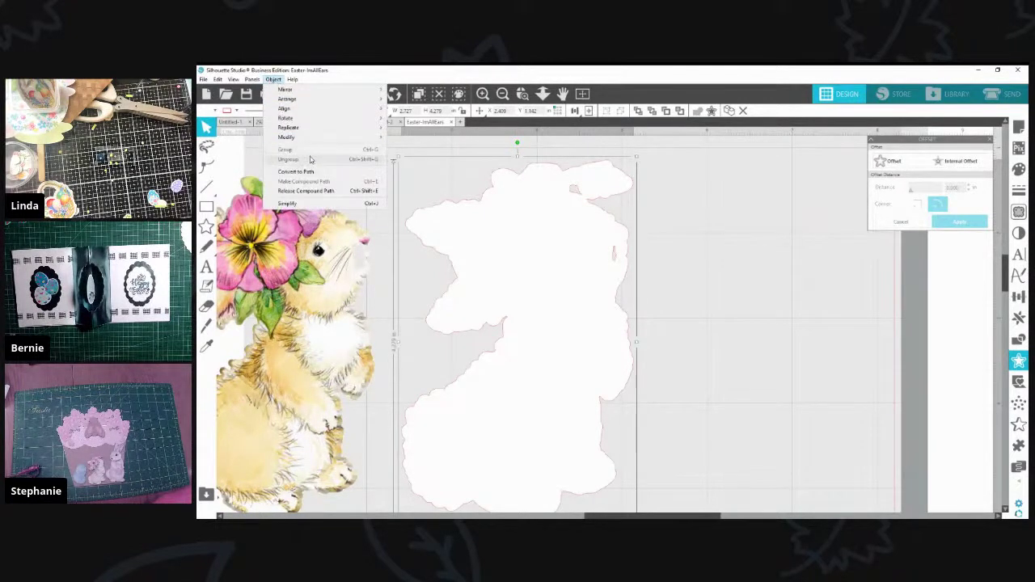
left_click(306, 190)
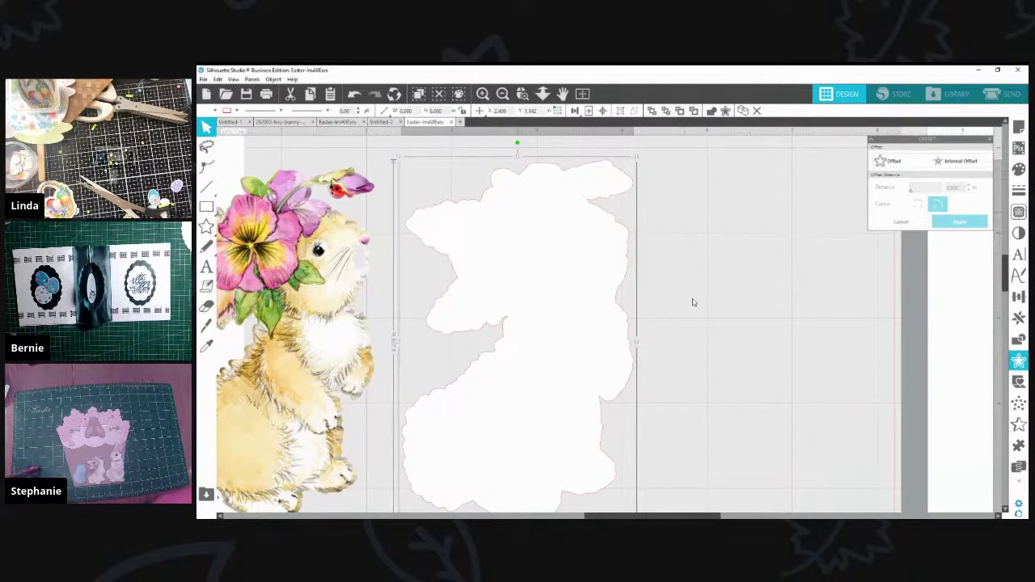
Step: Place the bunny image back on top of the offset shape and centre the two together
left_click_drag(318, 318, 570, 314)
left_click(535, 286)
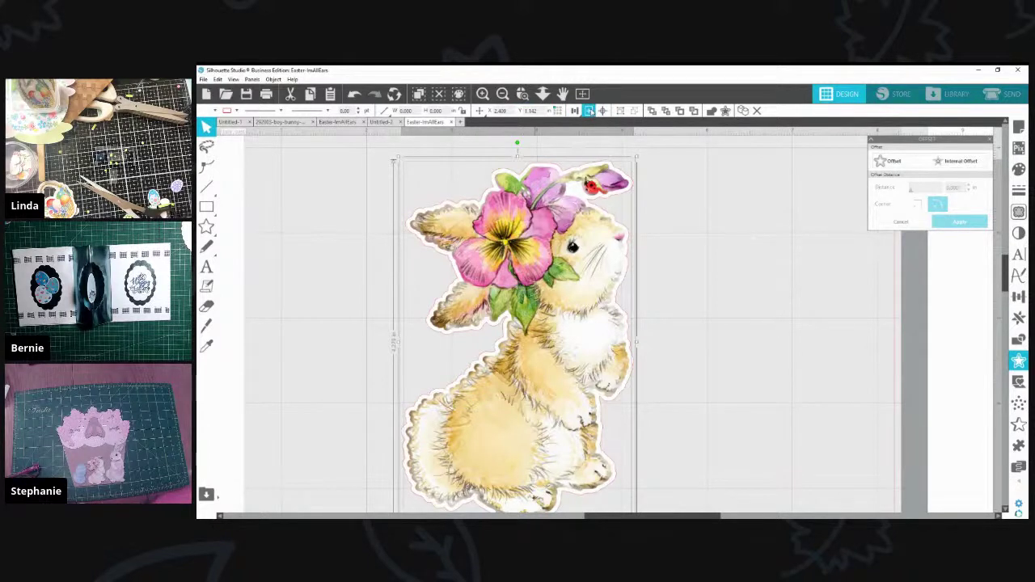
left_click(703, 220)
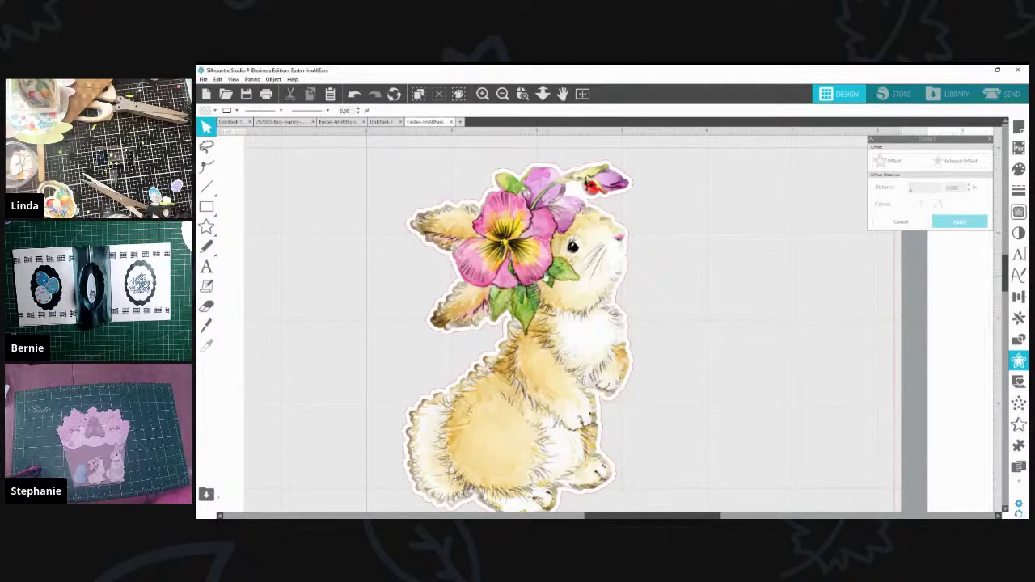
Step: Select the bunny with its offset, check their cut lines in the send view, and return to the design view
left_click(397, 173)
scroll(745, 311, "down", 3)
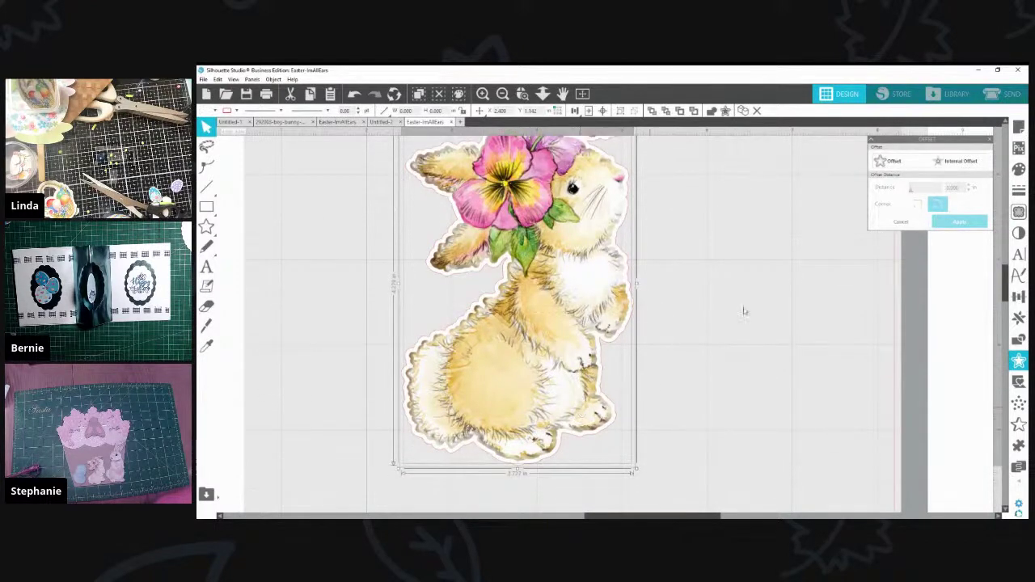
left_click(1002, 94)
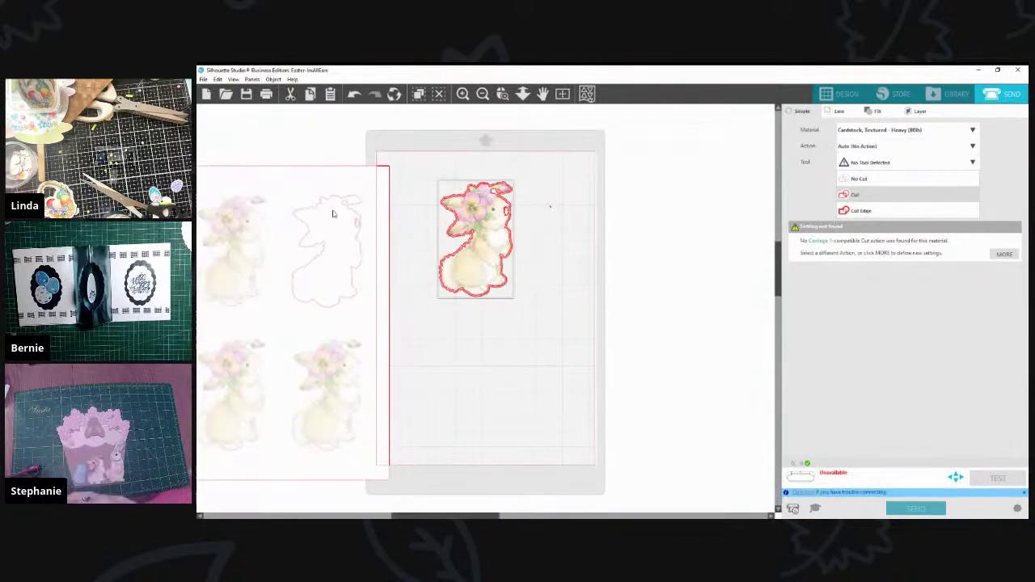
left_click(841, 93)
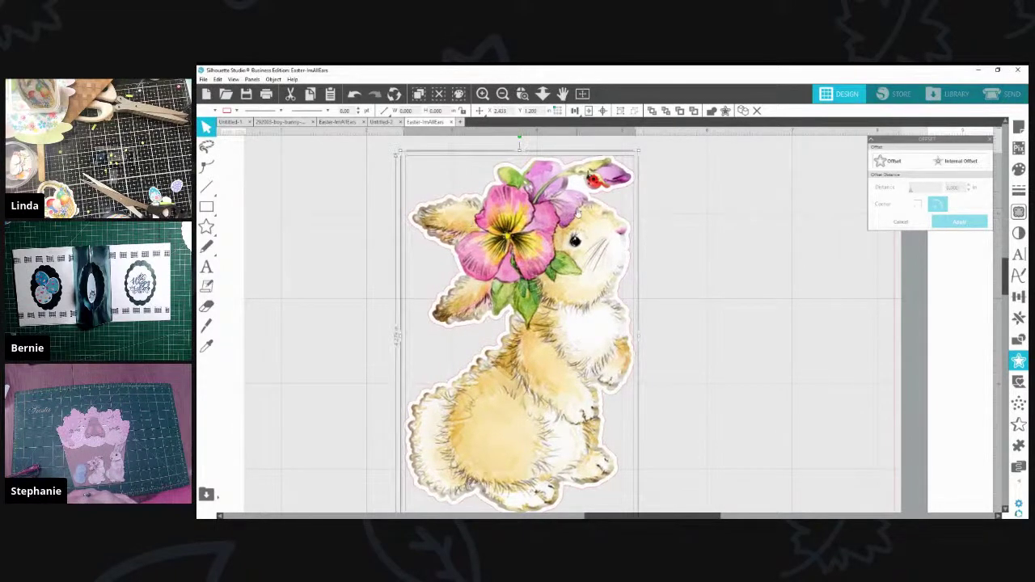
Step: Move the leftover bunny artwork farther away from the cutting mat
scroll(469, 142, "up", 3)
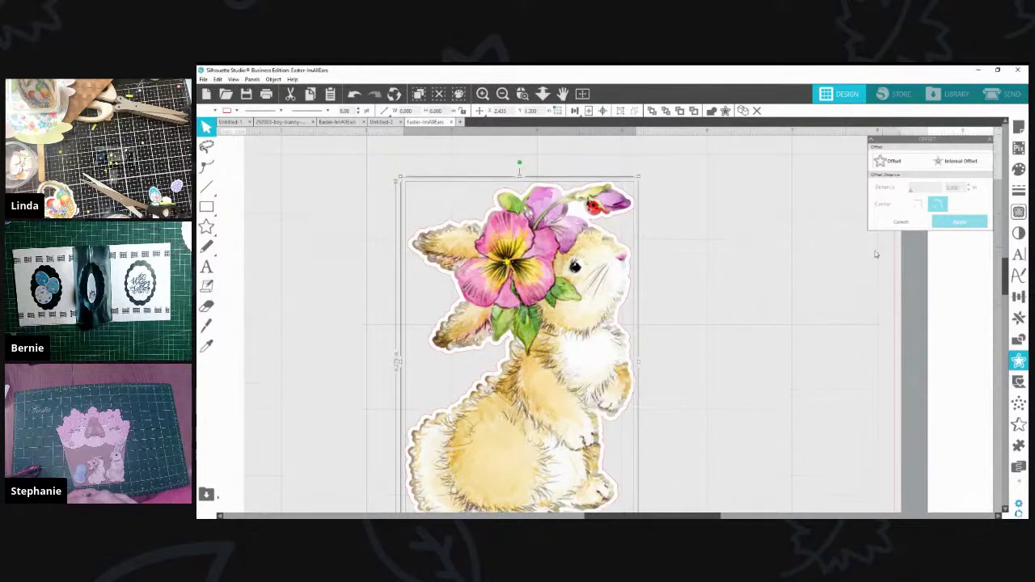
left_click(523, 94)
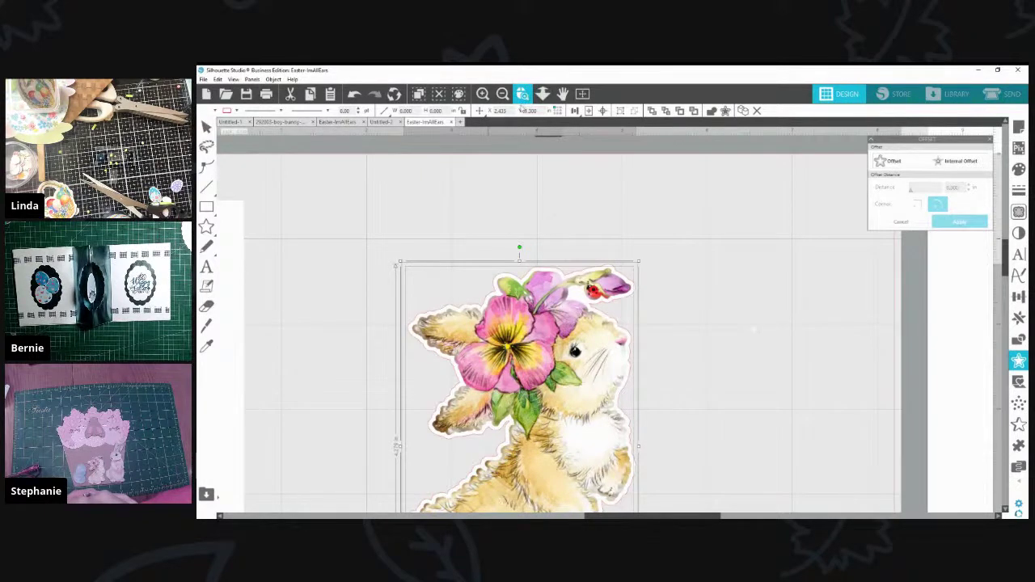
scroll(566, 340, "down", 3)
scroll(609, 361, "down", 3)
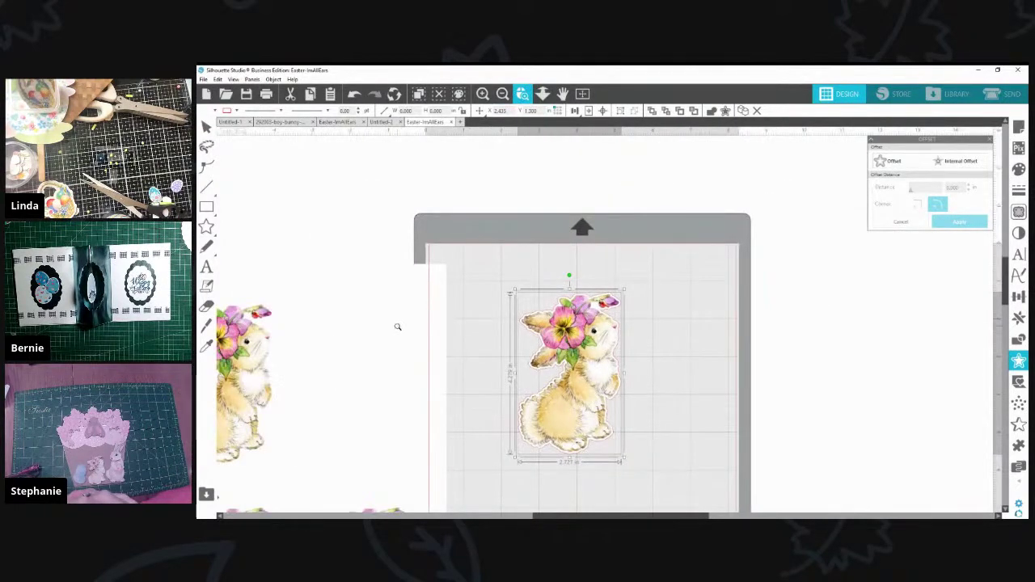
left_click(332, 323)
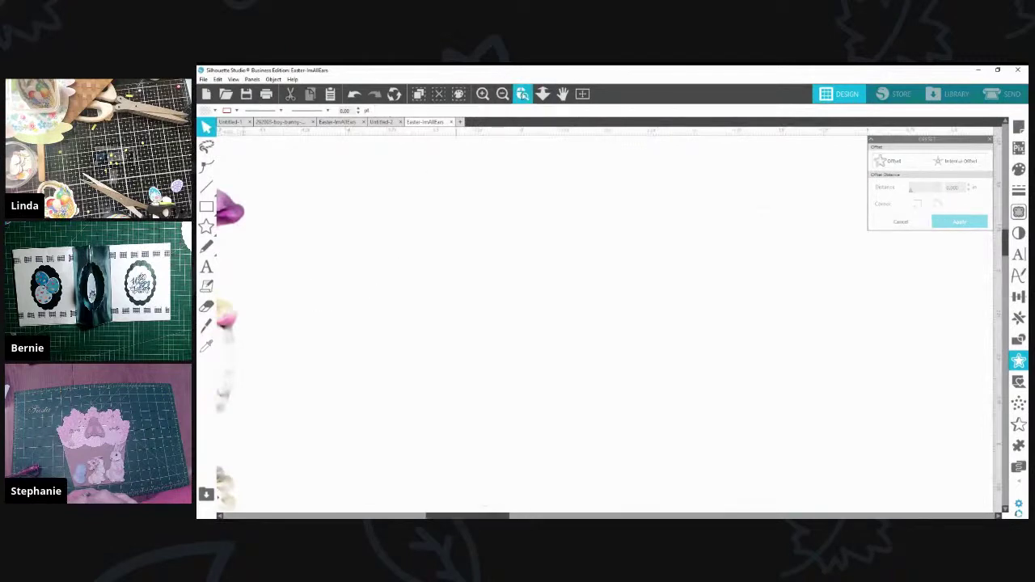
left_click(502, 94)
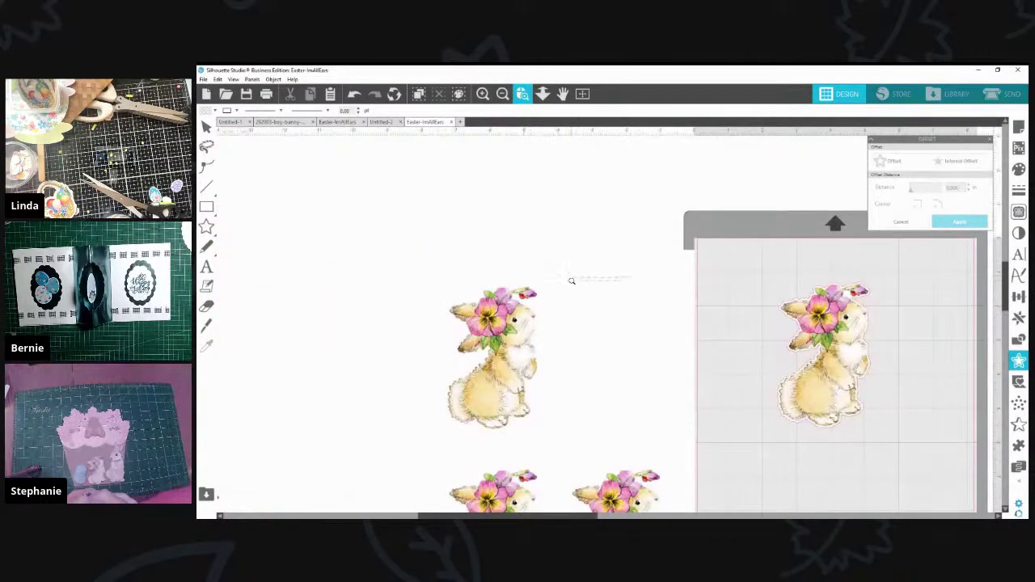
scroll(572, 285, "up", 2)
left_click(502, 94)
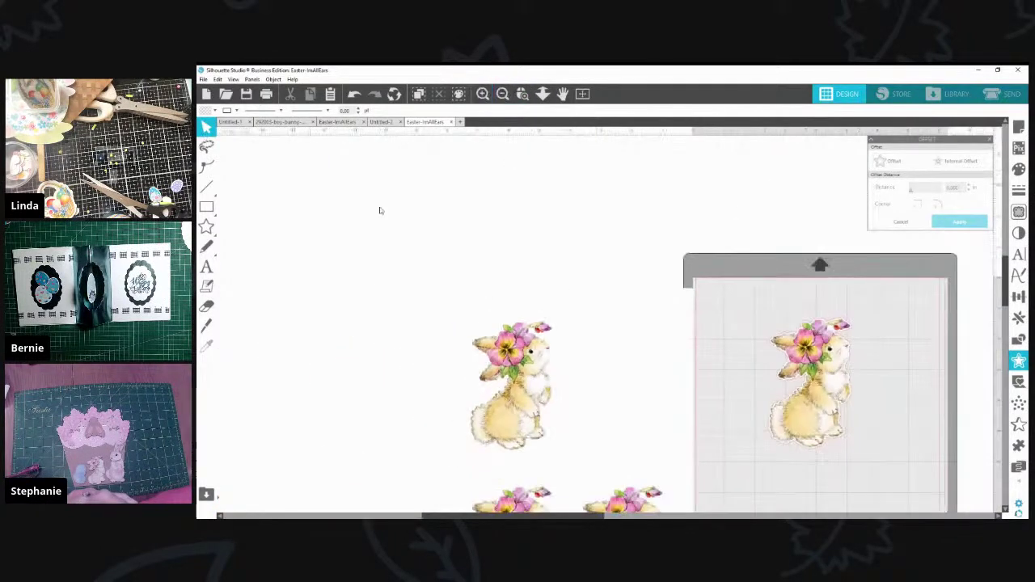
left_click_drag(561, 323, 405, 305)
Step: Turn on the registration marks in the page setup
left_click(838, 391)
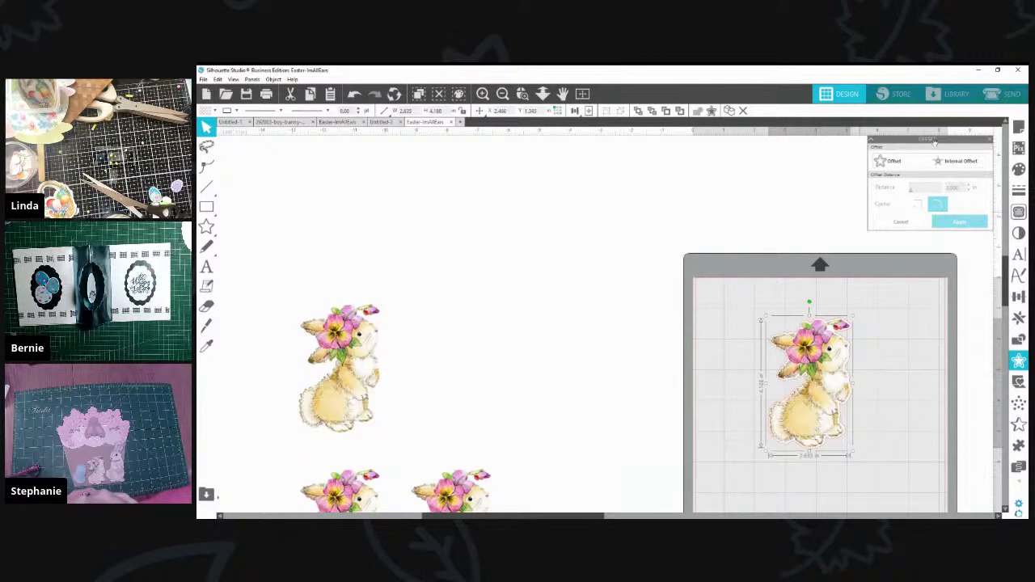
left_click(1018, 128)
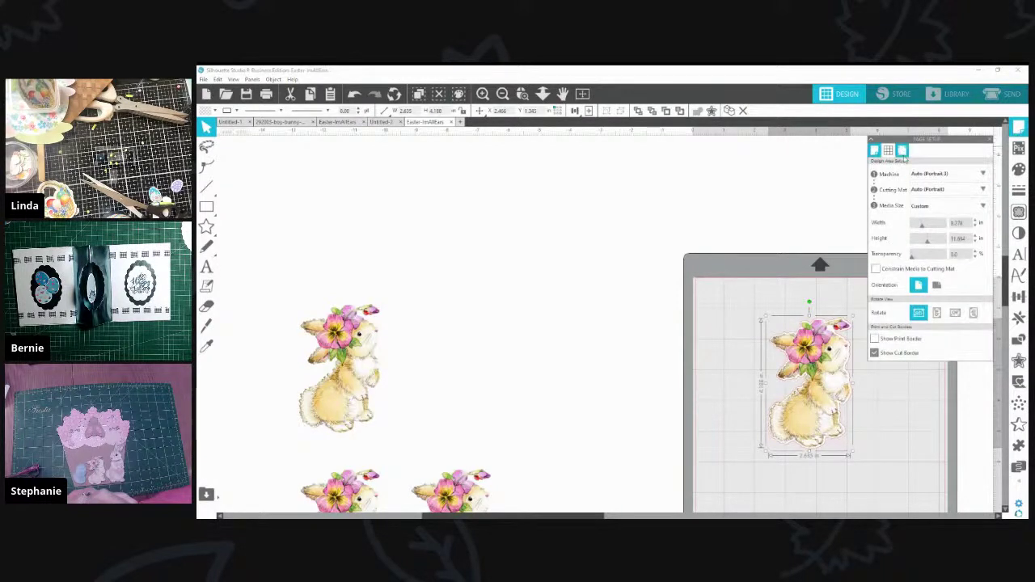
left_click(902, 152)
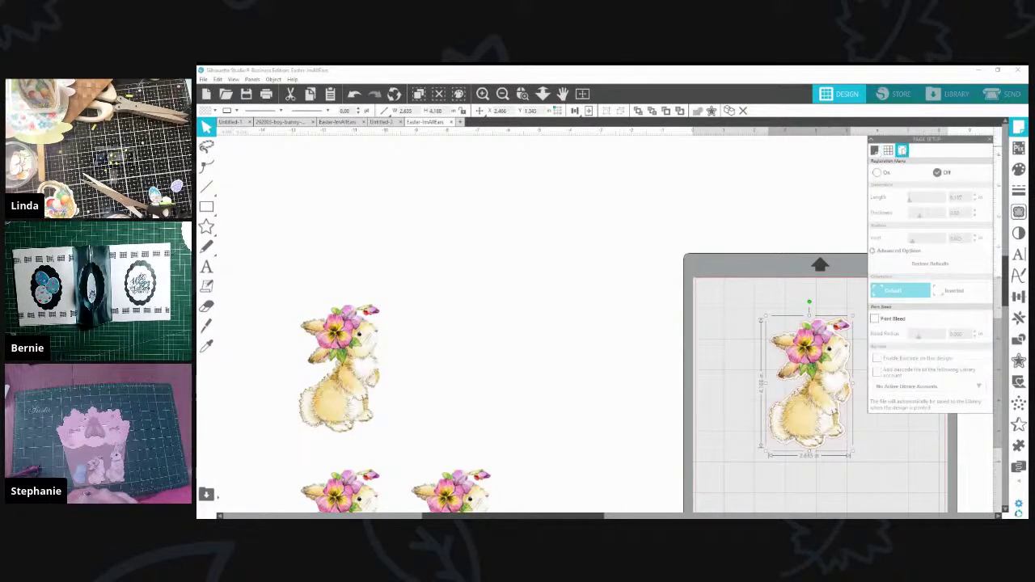
left_click(878, 172)
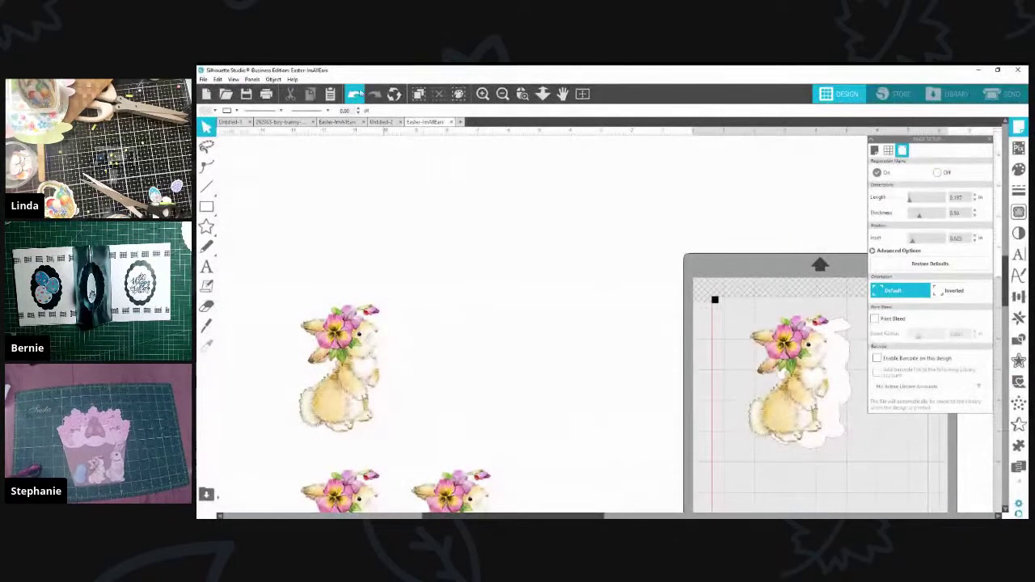
Step: Select the bunny with its offset, move both to the page's upper-left corner inside the registration marks, and scale them to about 1.77 in wide
left_click(791, 441)
left_click_drag(791, 441, 848, 462)
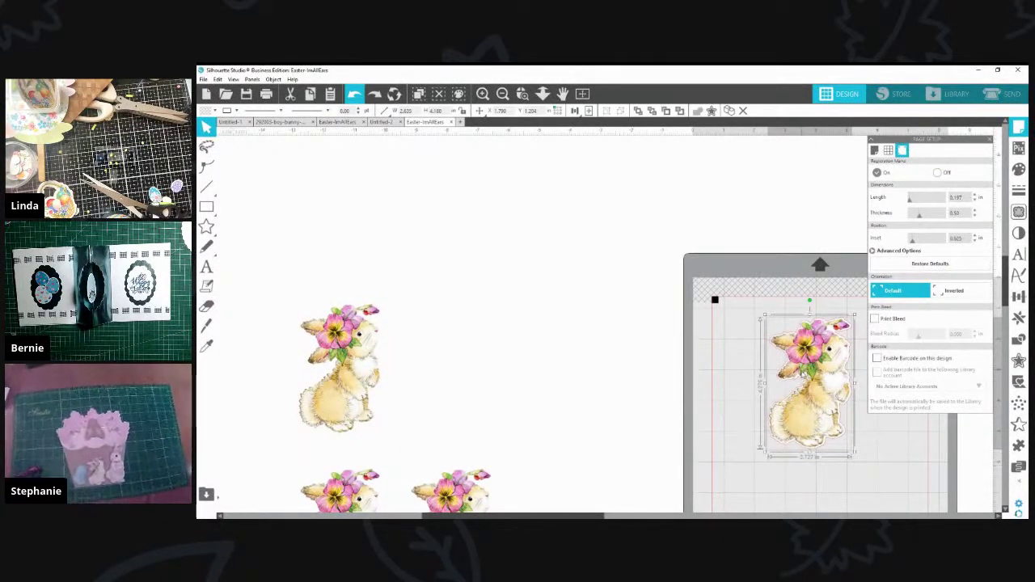
left_click_drag(841, 410, 791, 390)
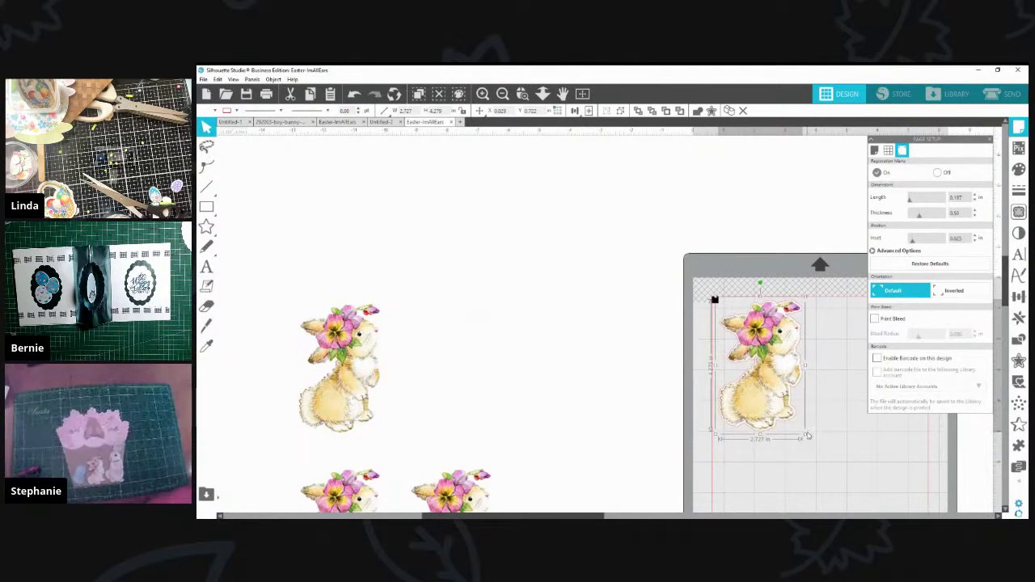
left_click_drag(800, 432, 774, 390)
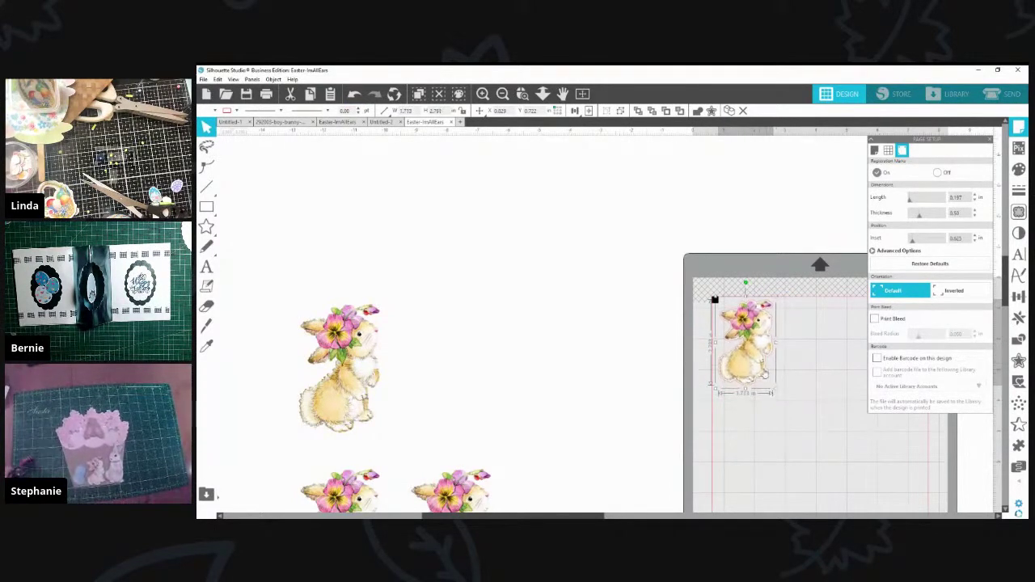
Step: Place a horizontally mirrored copy of the small bunny close beside the original and align the two side by side
left_click_drag(754, 356, 835, 358)
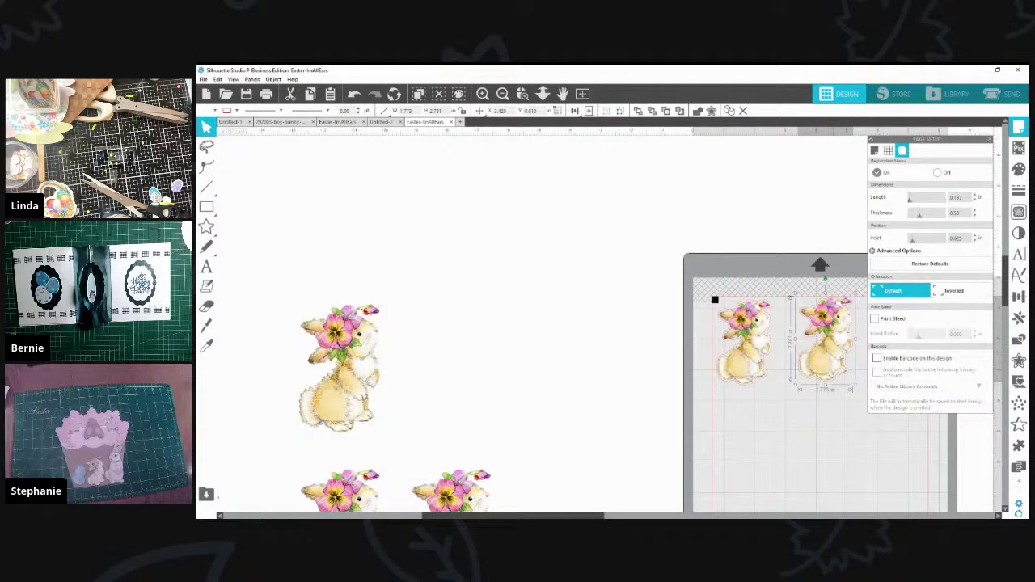
left_click_drag(833, 356, 797, 348)
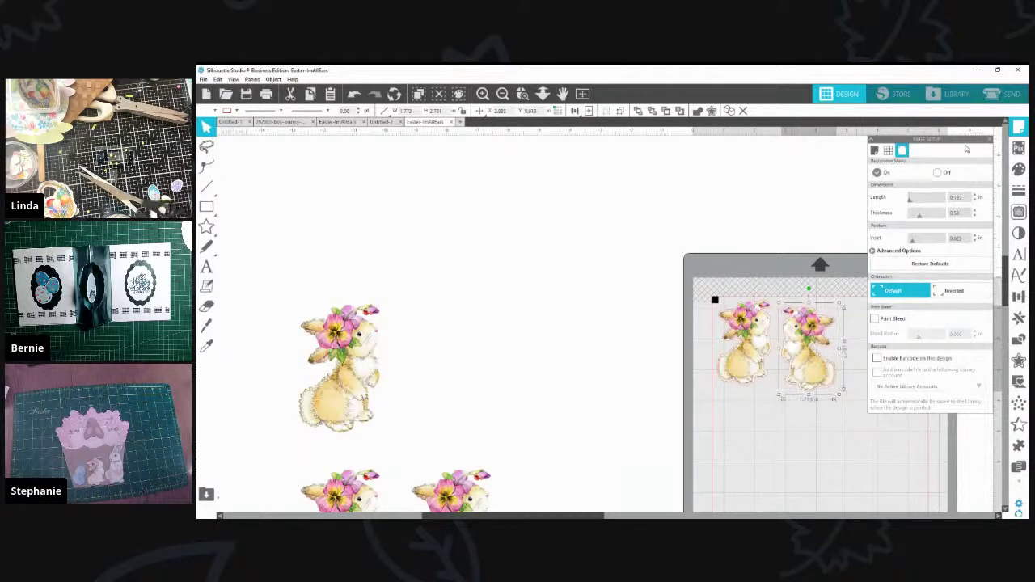
left_click_drag(462, 516, 494, 369)
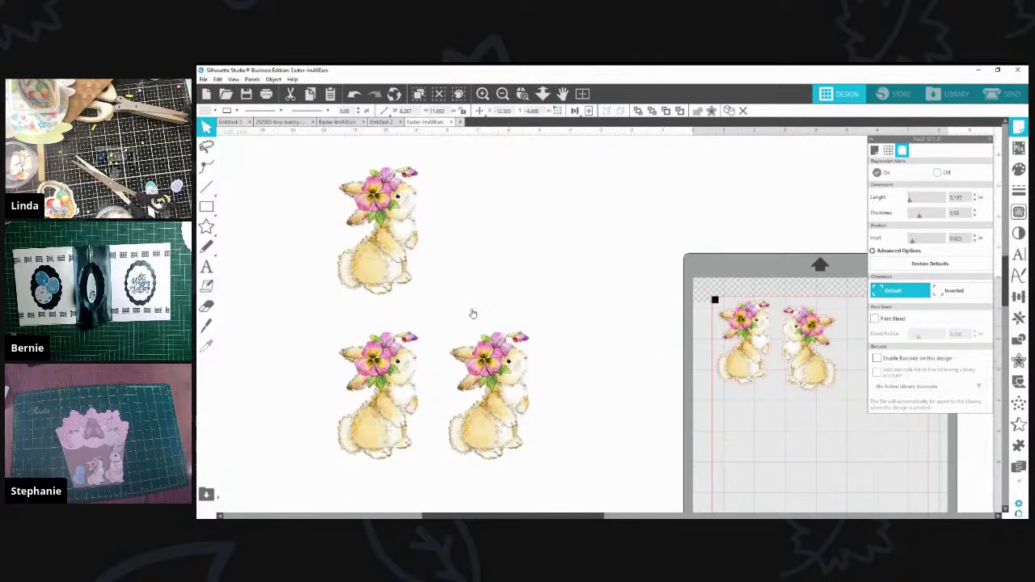
left_click(396, 258)
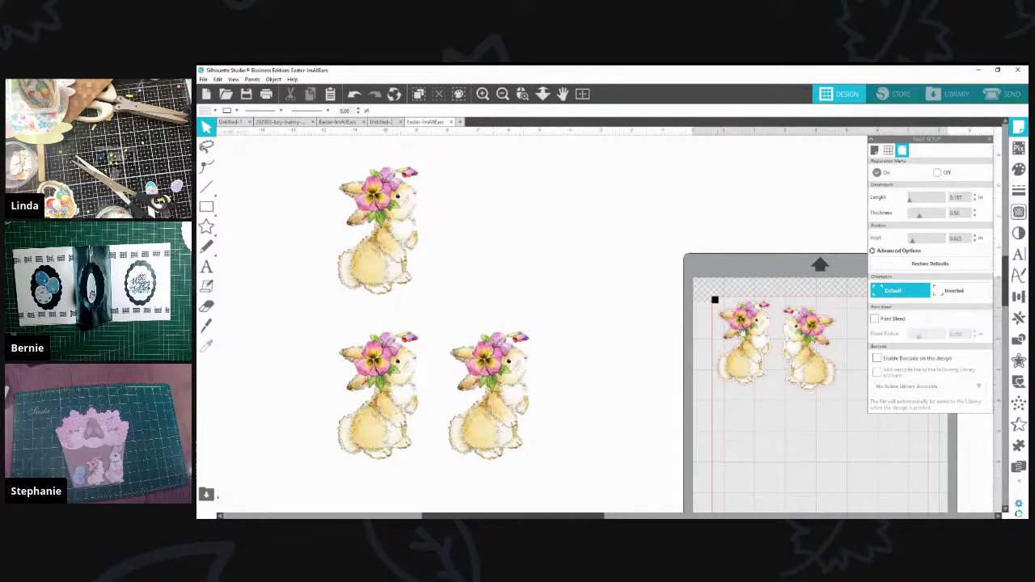
left_click_drag(814, 366, 761, 357)
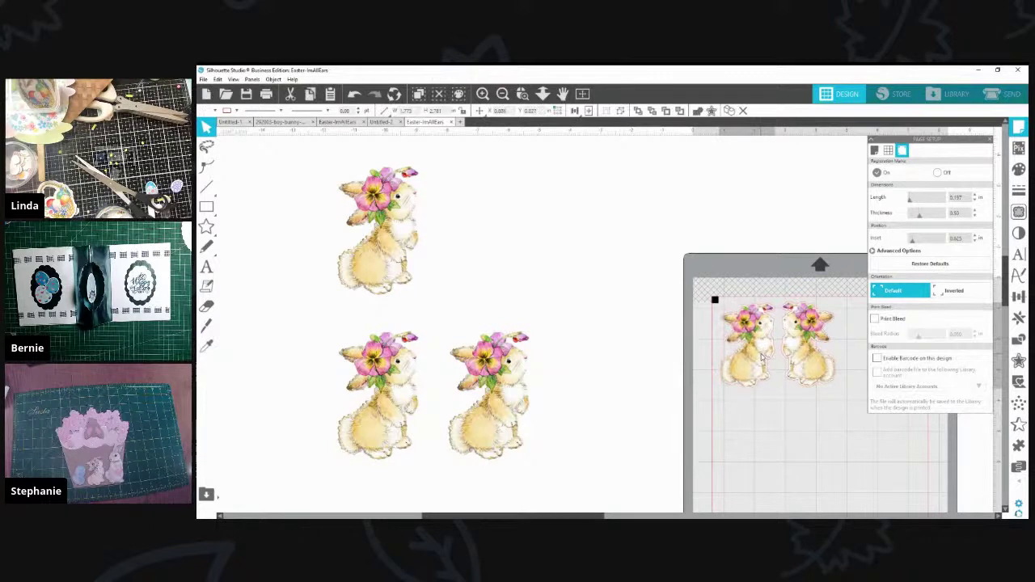
left_click(689, 348)
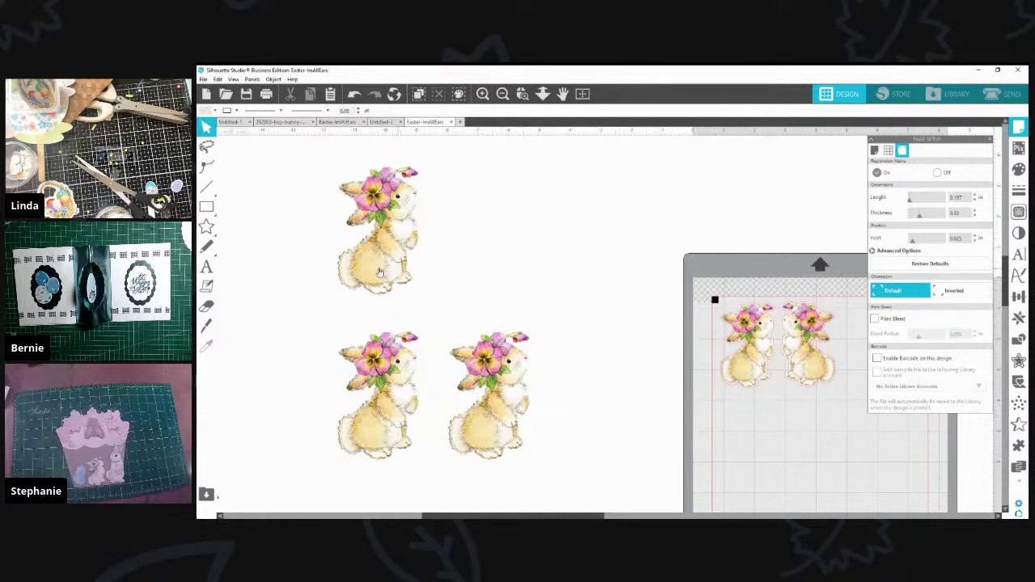
Step: Create a new blank document and open the Easter-ImAllEars PDF from Downloads, importing the page as an image at 300 dpi
left_click(460, 121)
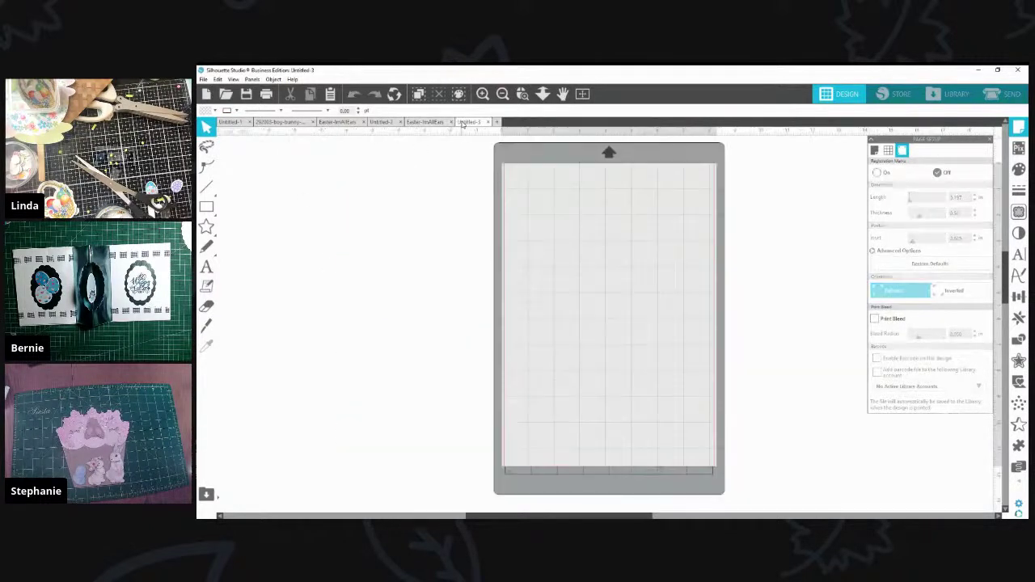
left_click(203, 80)
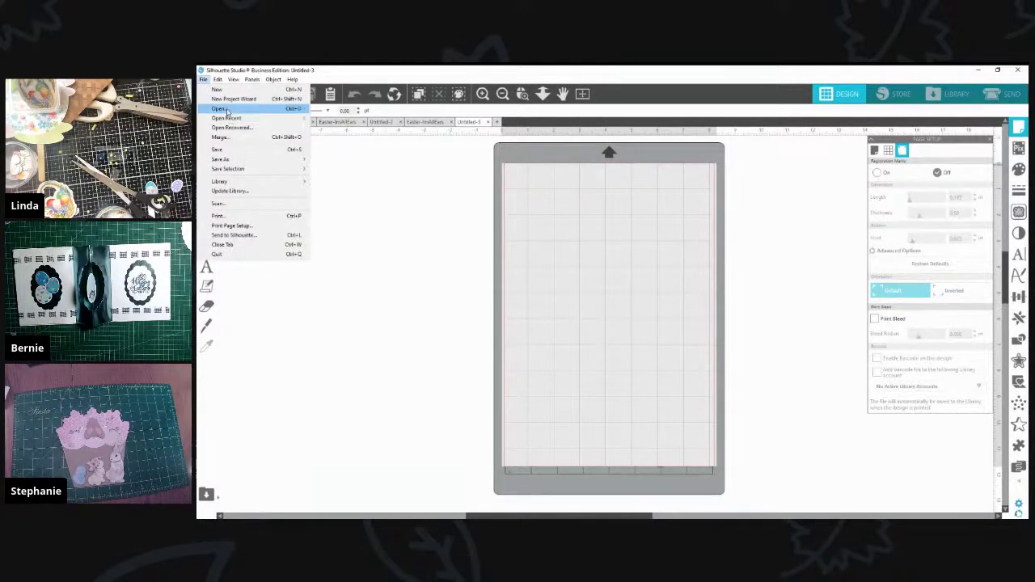
left_click(227, 108)
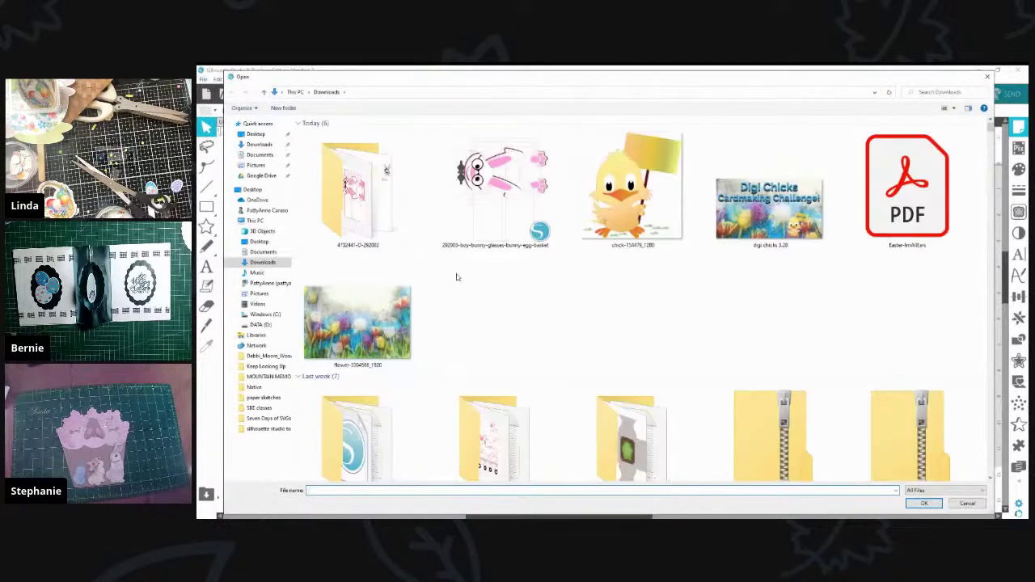
double_click(907, 201)
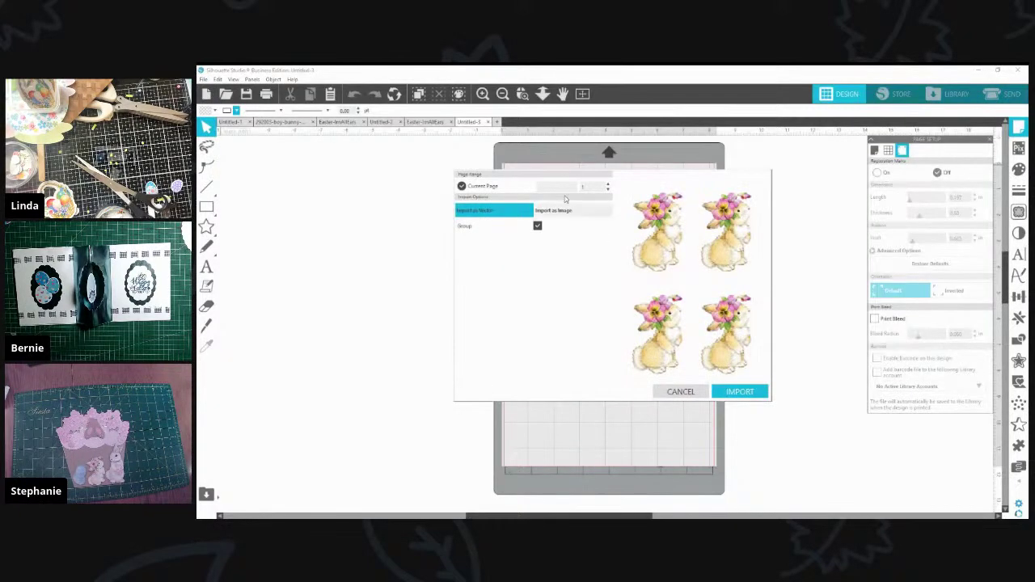
left_click(570, 210)
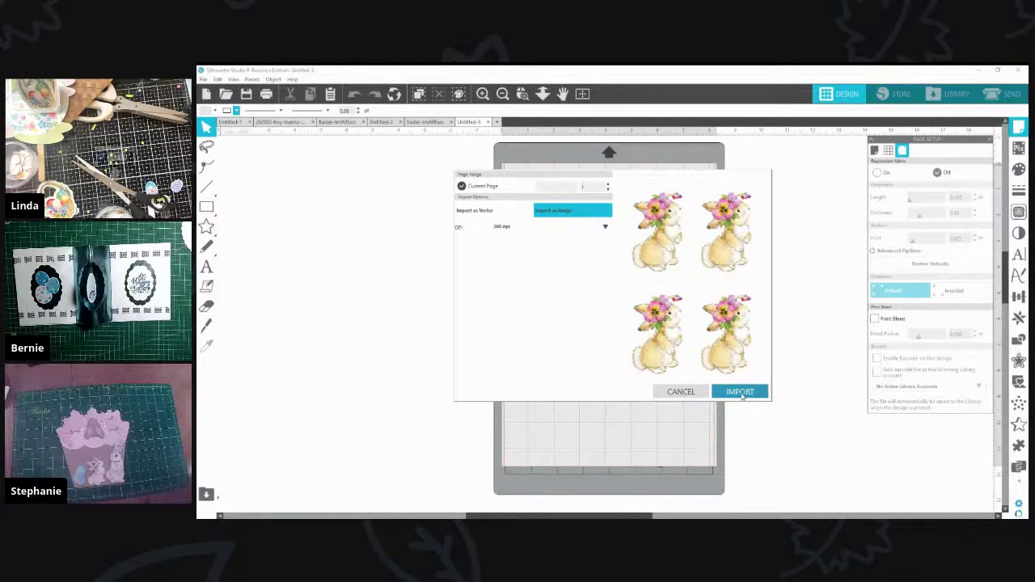
left_click(739, 392)
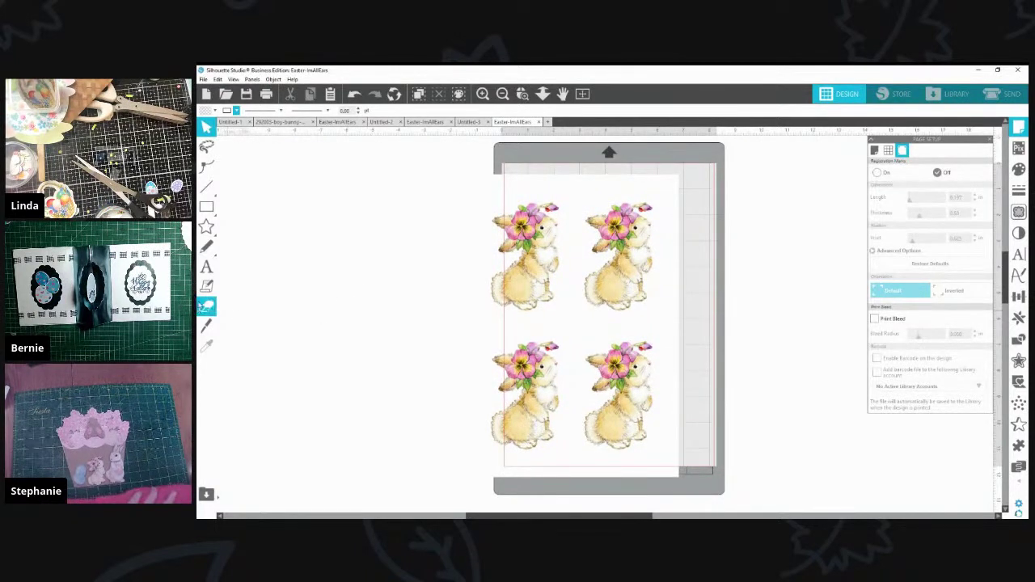
left_click(206, 325)
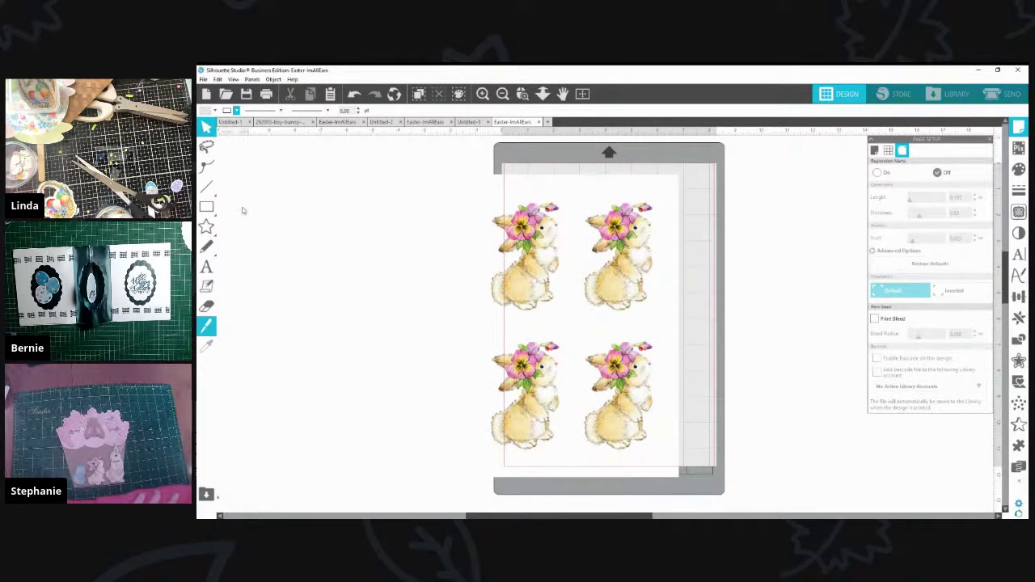
left_click(547, 267)
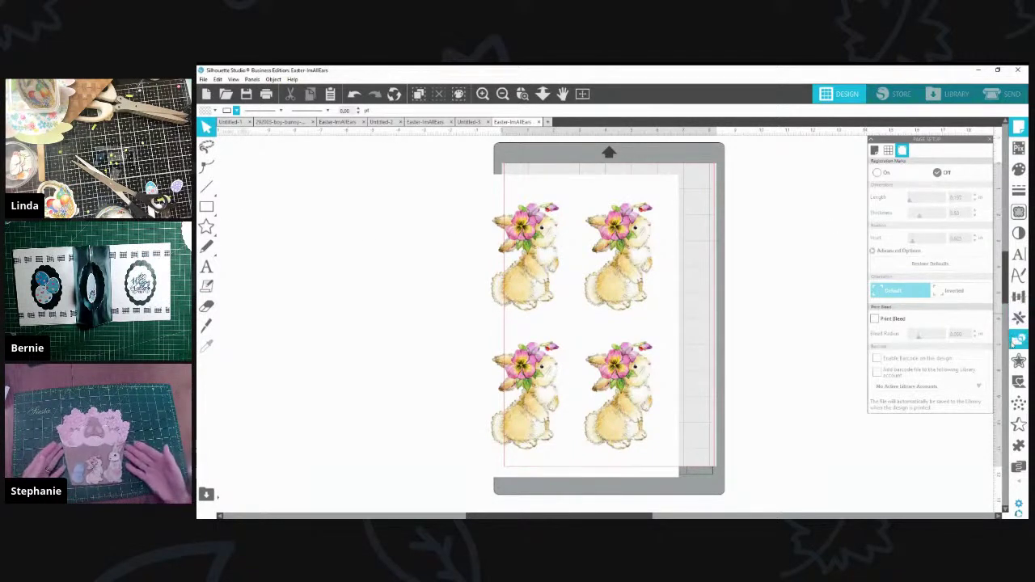
Step: Trace and detach the upper-right bunny with the threshold just below 100 %, and move the remaining artwork off the mat
left_click(1018, 215)
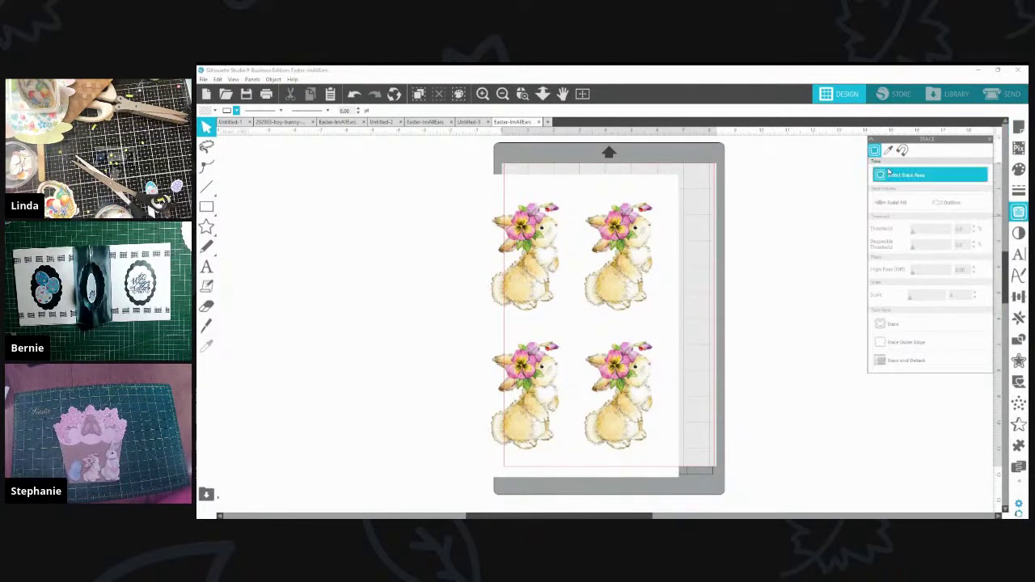
mouse_move(566, 191)
left_mouse_down()
mouse_move(596, 212)
mouse_move(672, 326)
left_mouse_up()
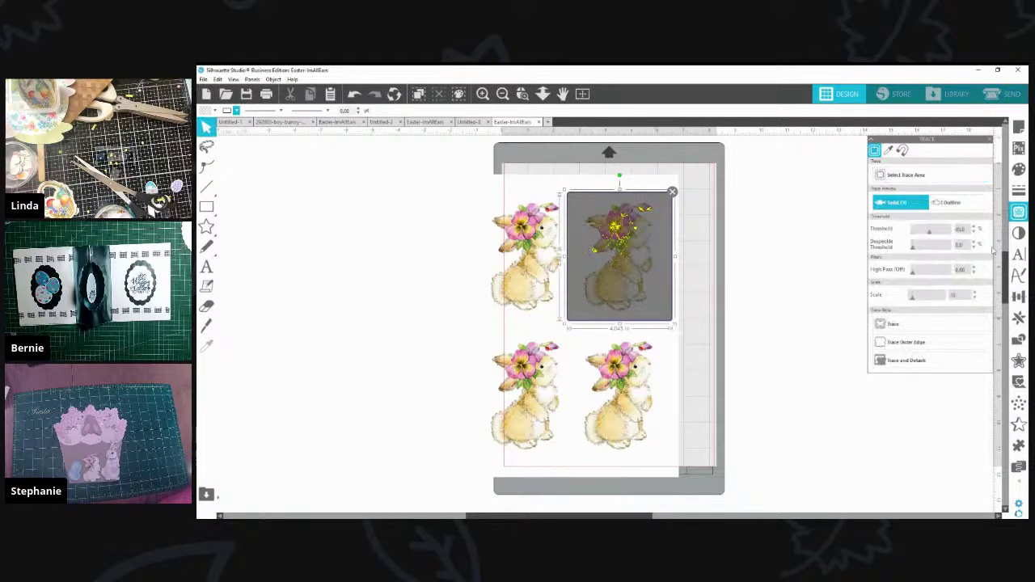
left_click_drag(932, 236, 952, 235)
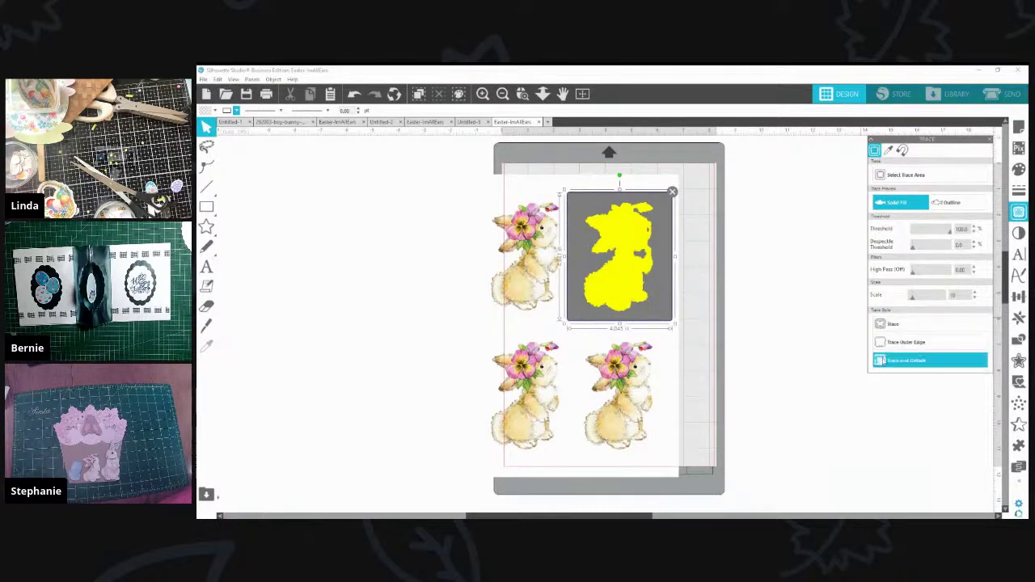
left_click(974, 235)
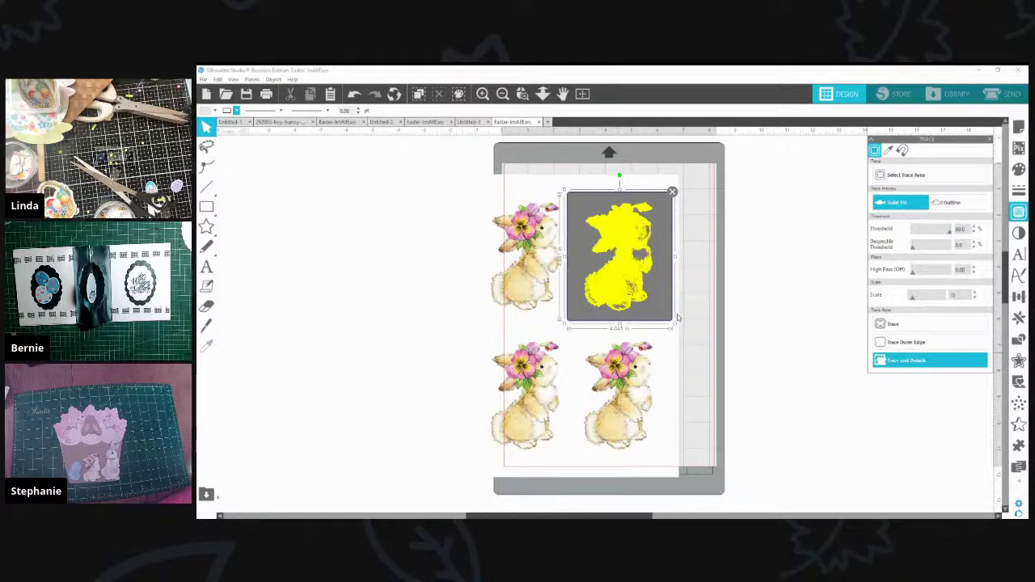
key("ctrl+z")
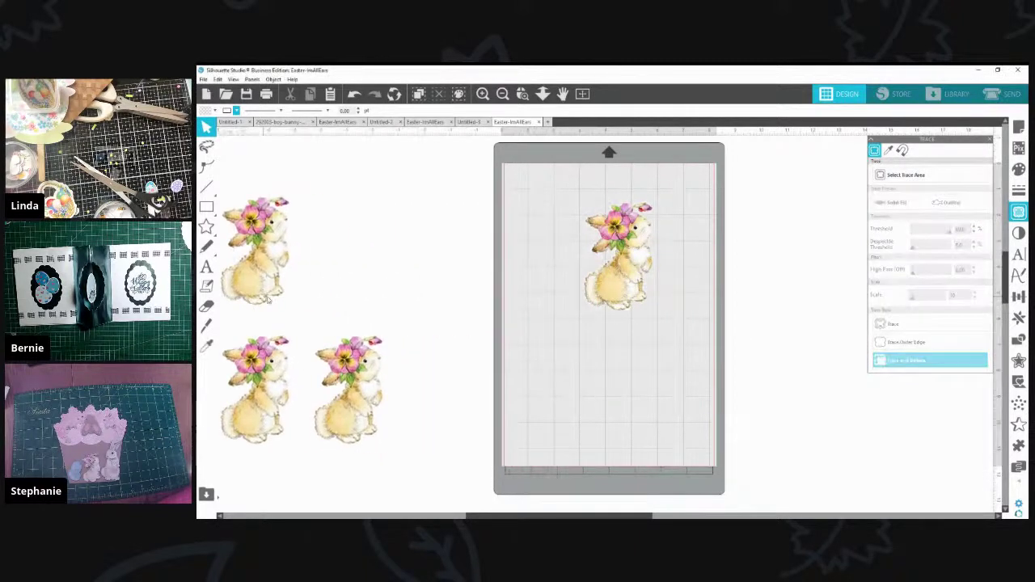
left_click(616, 267)
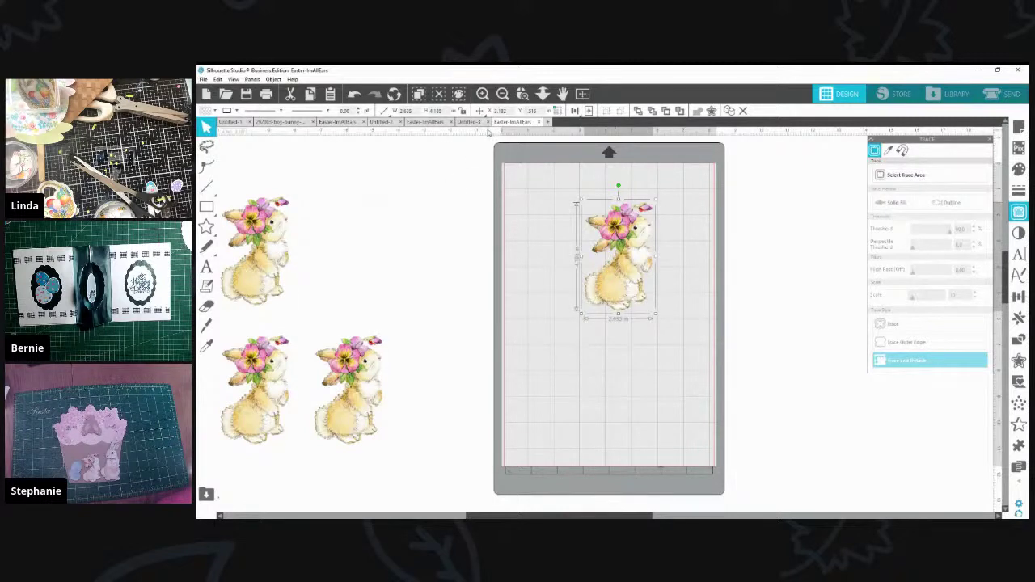
Step: Paste the newly traced bunny into the earlier Easter-ImAllEars document with the small offset bunnies, and move it toward the mat's left edge
left_click(474, 121)
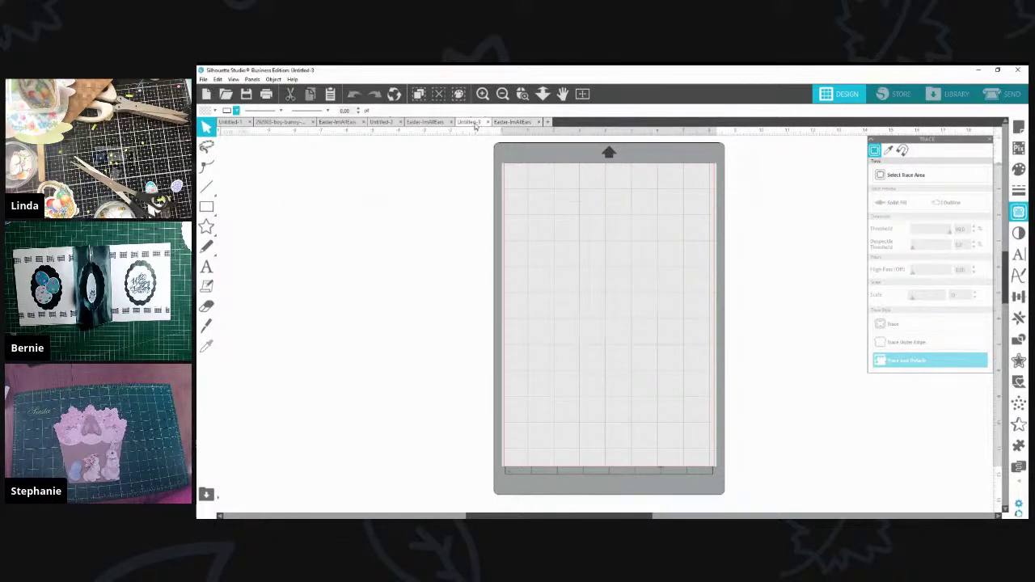
left_click(207, 147)
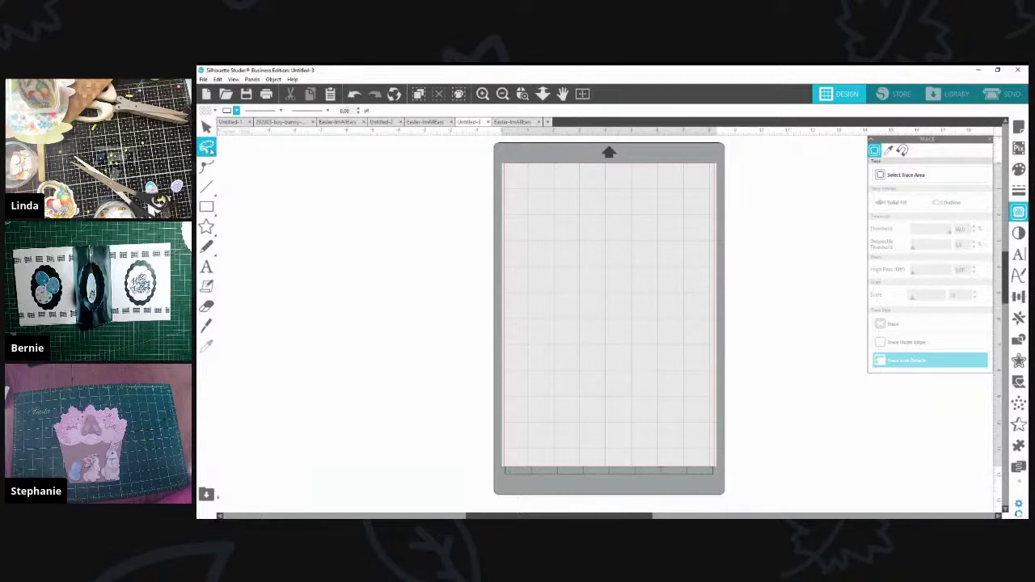
left_click(419, 122)
scroll(599, 323, "down", 1)
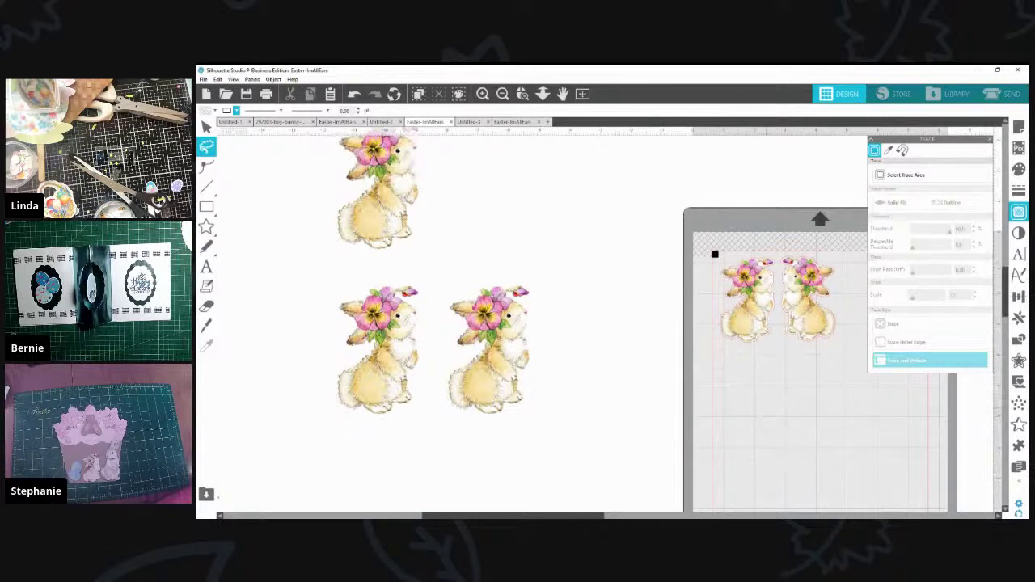
key("ctrl+v")
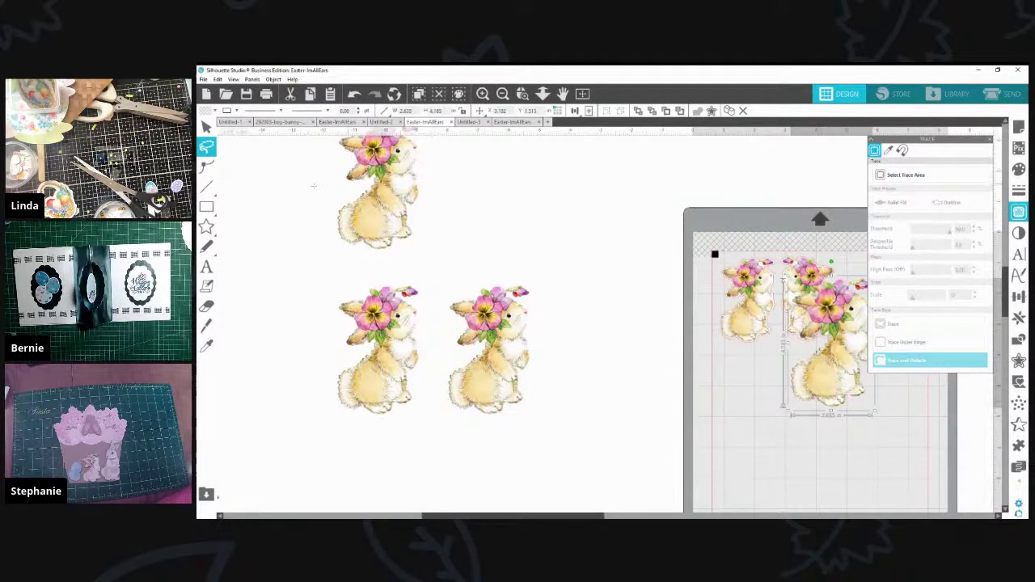
left_click(207, 127)
left_click_drag(812, 371, 627, 318)
Step: Enlarge the offset bunny to about 4.5 in wide and the pasted bunny to about 5 in, moving the mirrored copy above the mat
left_click(756, 336)
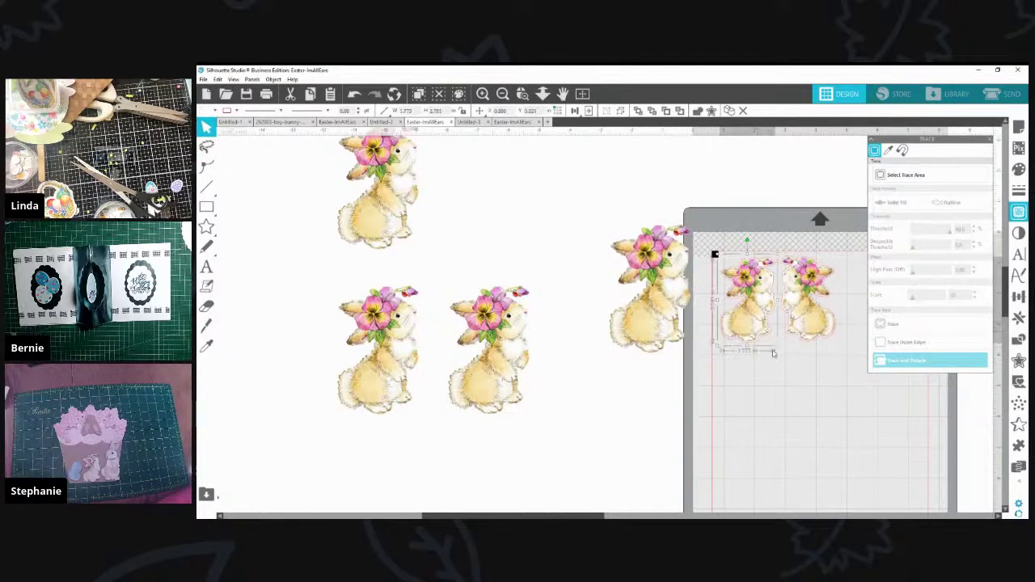
left_click_drag(782, 353, 861, 481)
left_click(665, 334)
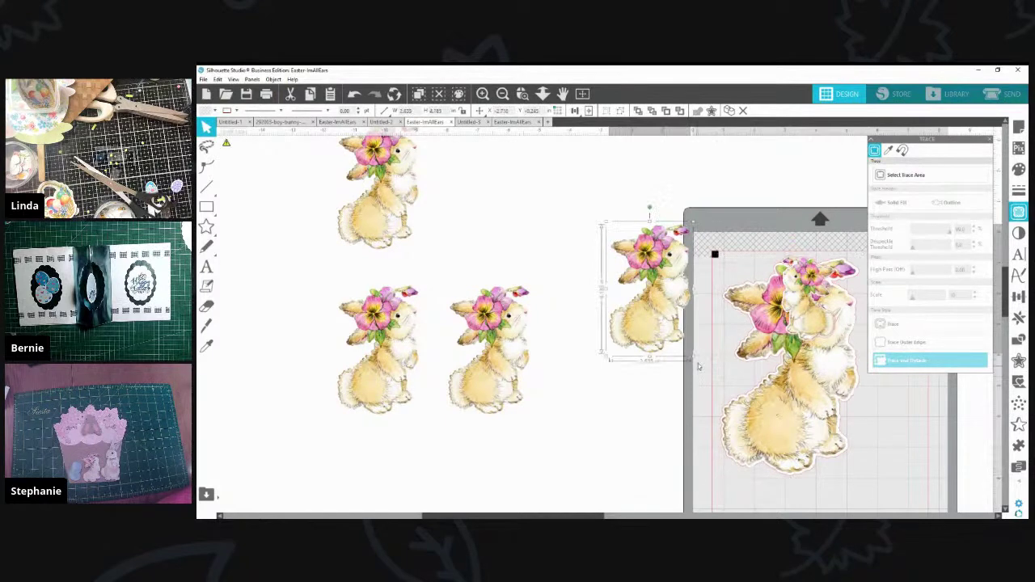
left_click_drag(693, 354, 665, 446)
left_click_drag(808, 291, 808, 174)
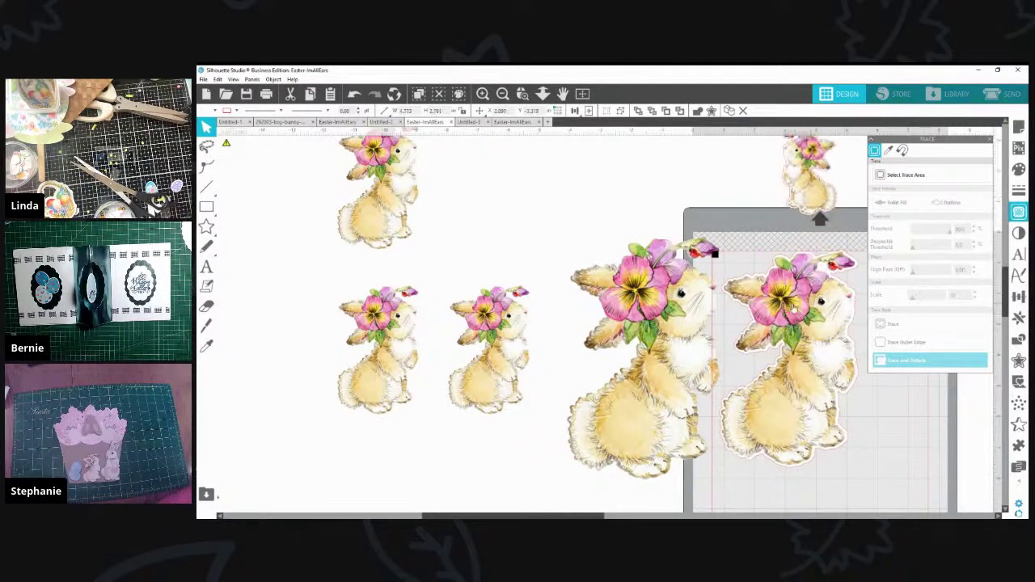
Step: Position the pasted bunny and the offset bunny with their heads close together to compare their edges in close-up
left_click_drag(699, 315, 693, 322)
left_click(484, 215)
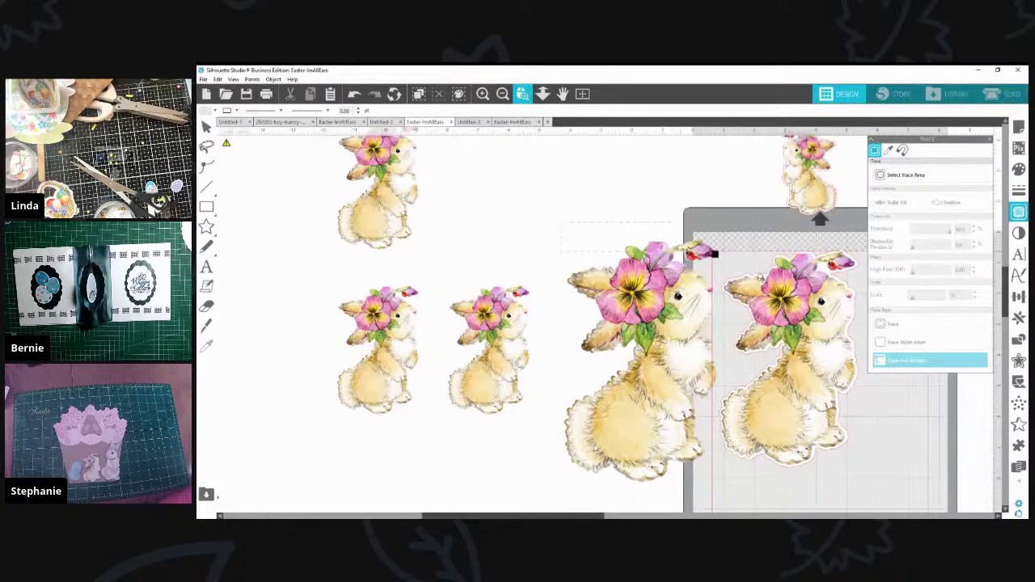
scroll(967, 396, "up", 3)
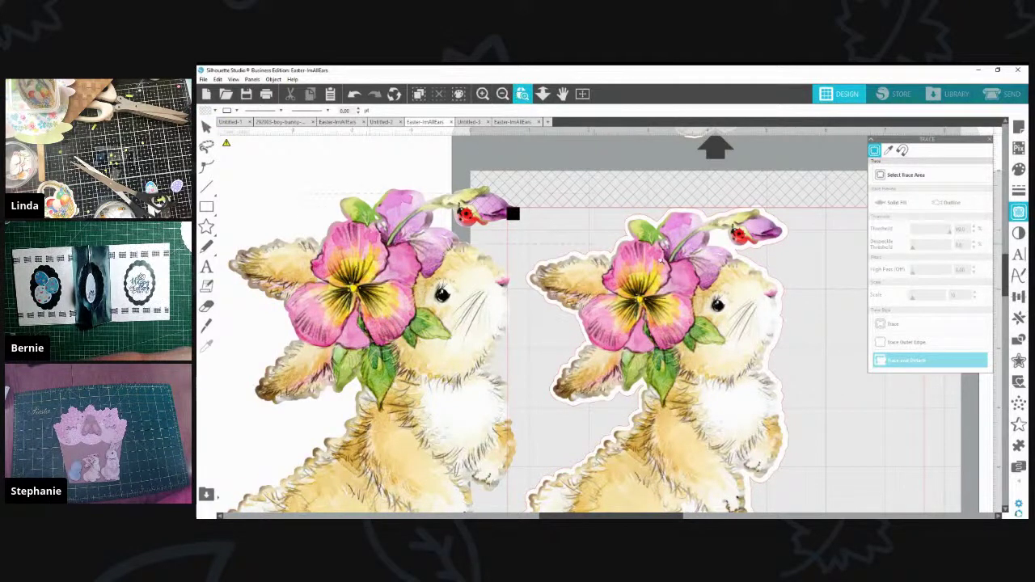
scroll(816, 315, "up", 2)
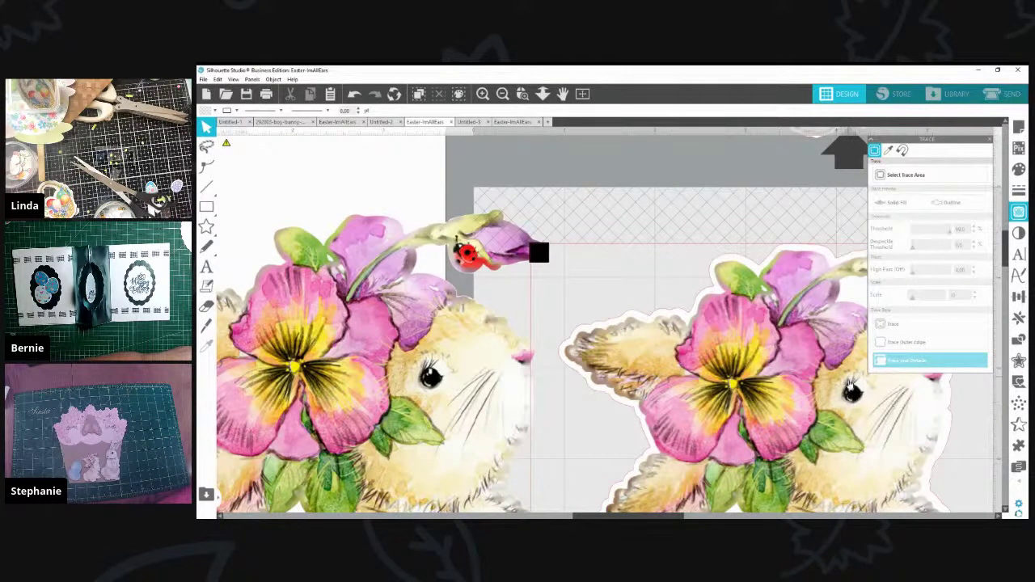
left_click_drag(851, 396, 633, 367)
left_click(647, 366)
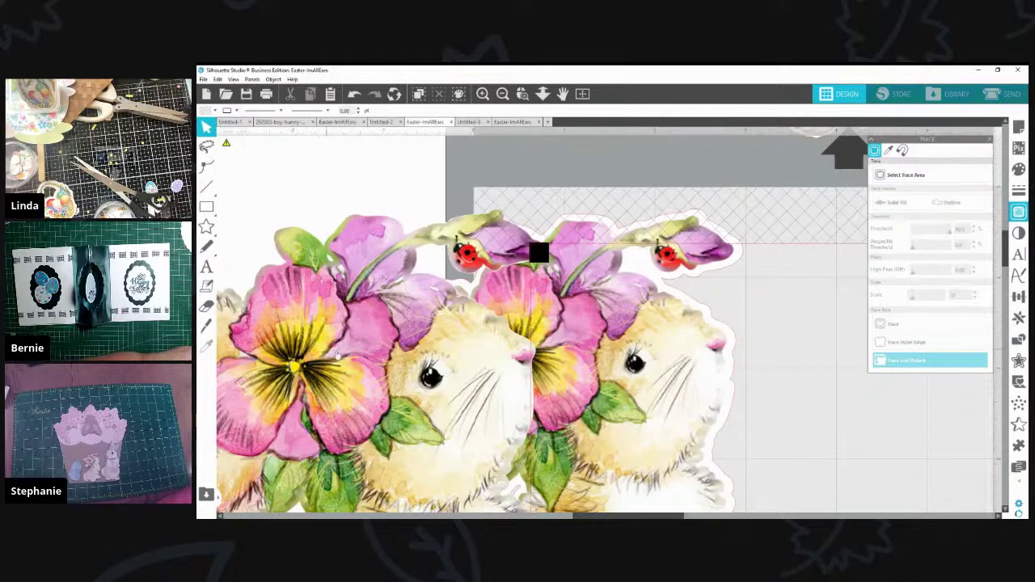
Step: Enlarge the offset bunny with its cut border to about 6.3 by 9.9 in and move it back beside the pasted bunny
left_click(616, 402)
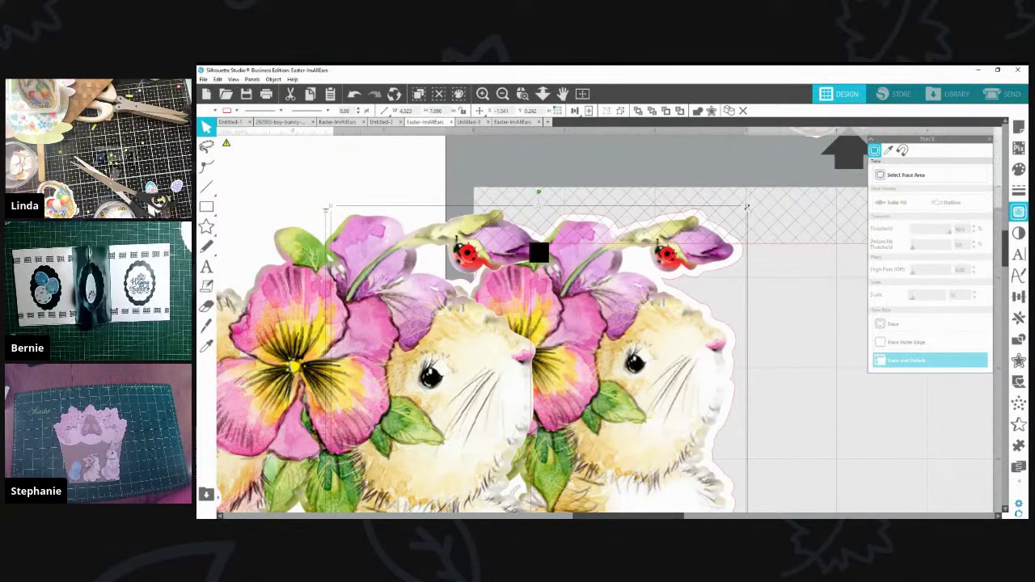
left_click_drag(760, 203, 915, 167)
left_click_drag(730, 295, 770, 236)
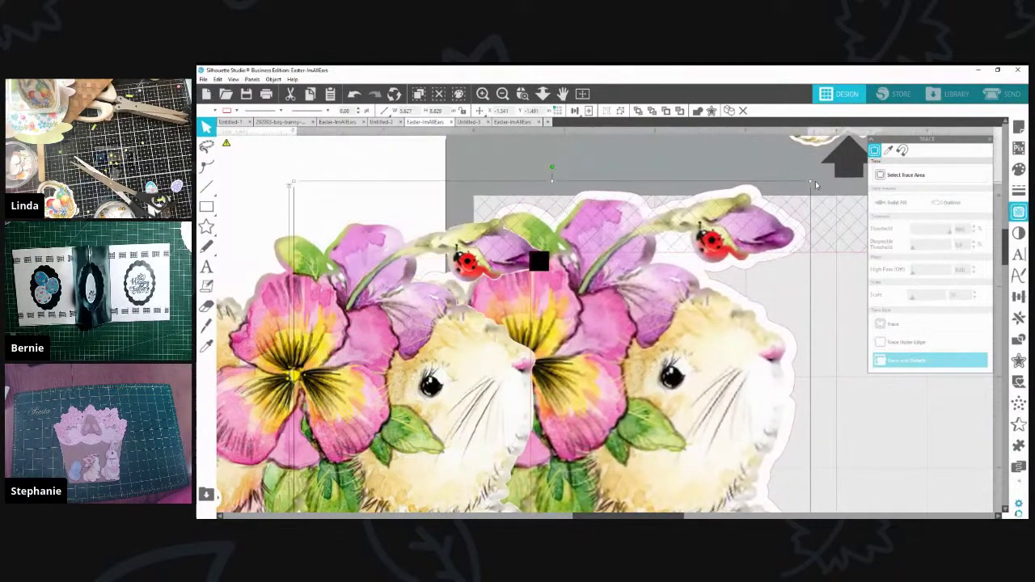
key("ctrl+z")
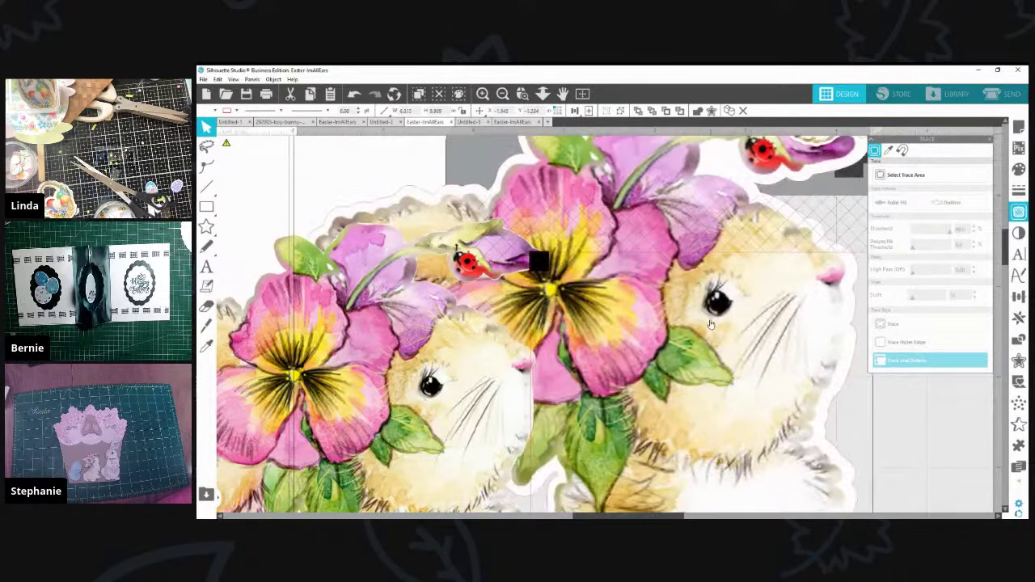
left_click_drag(730, 303, 736, 426)
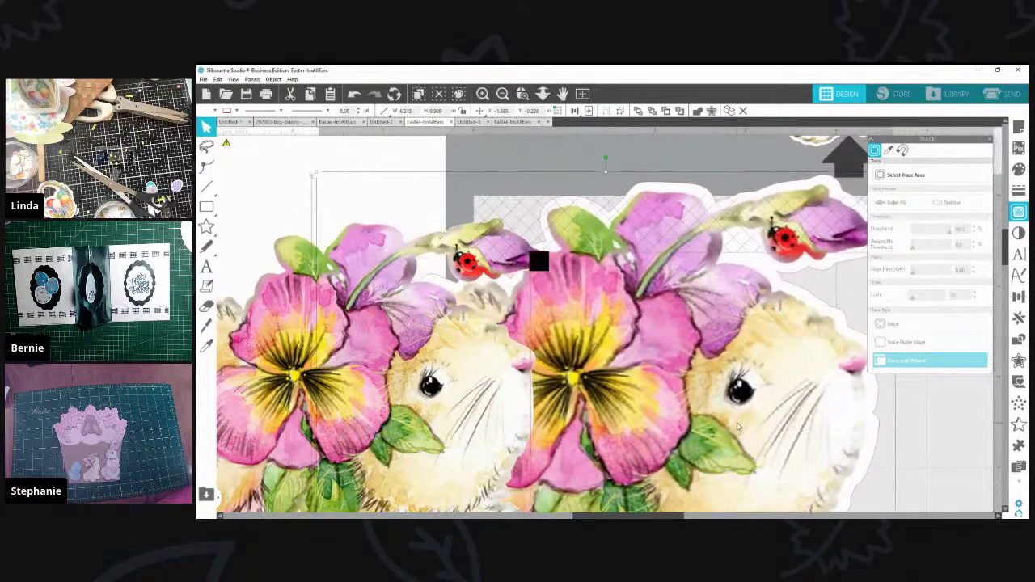
Step: Enlarge the pasted bunny to about 6.5 by 10.4 in, bring the offset bunny close beside it, and minimize the window
left_click(497, 384)
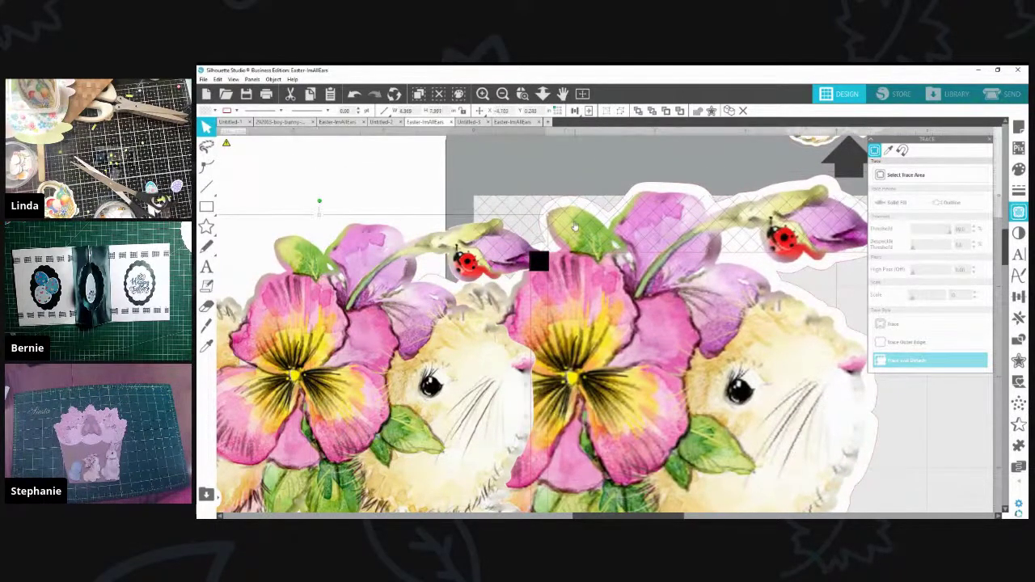
left_click_drag(547, 215, 552, 435)
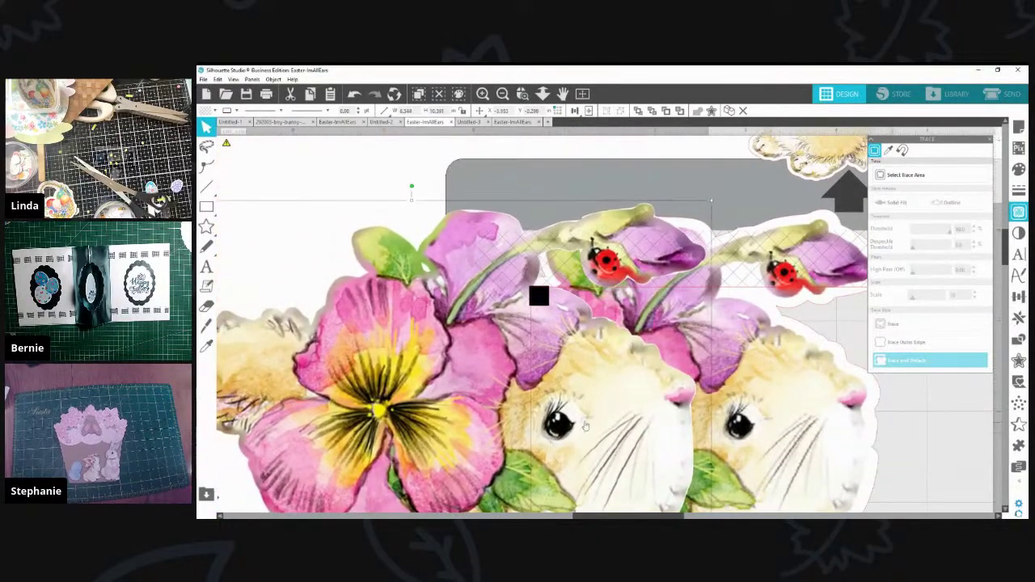
left_click_drag(448, 431, 405, 411)
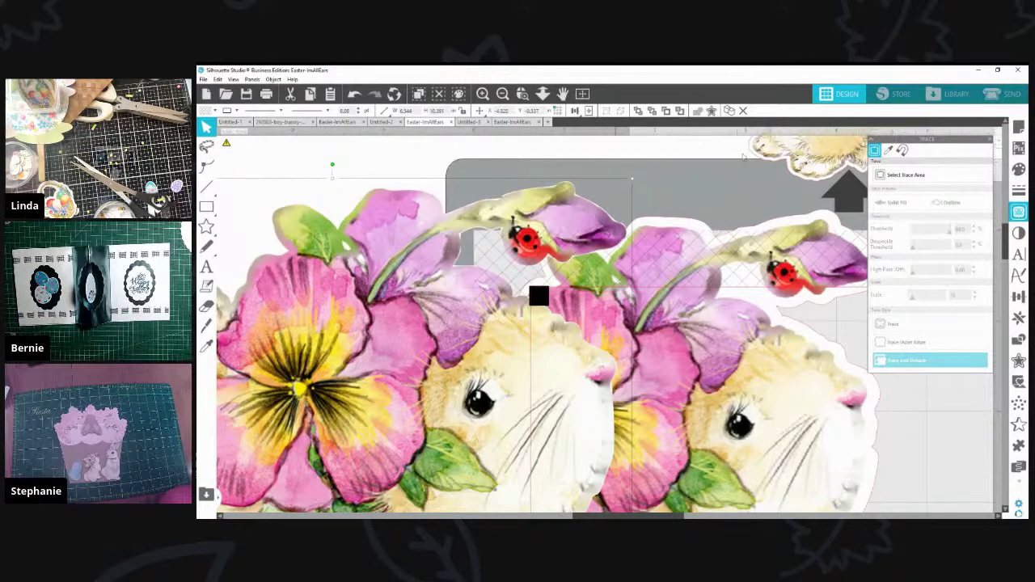
left_click_drag(793, 298, 695, 255)
key("Escape")
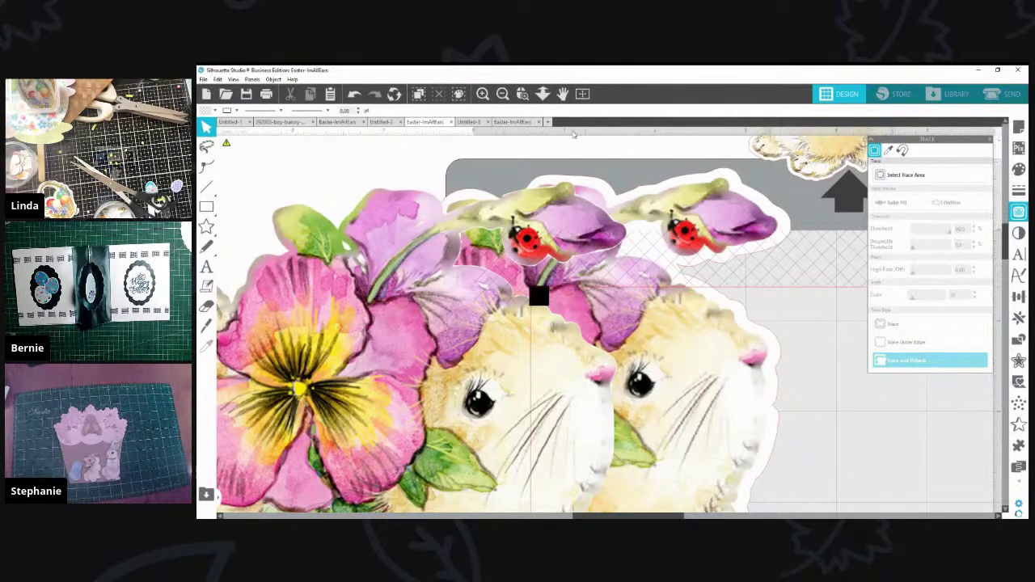
left_click(976, 71)
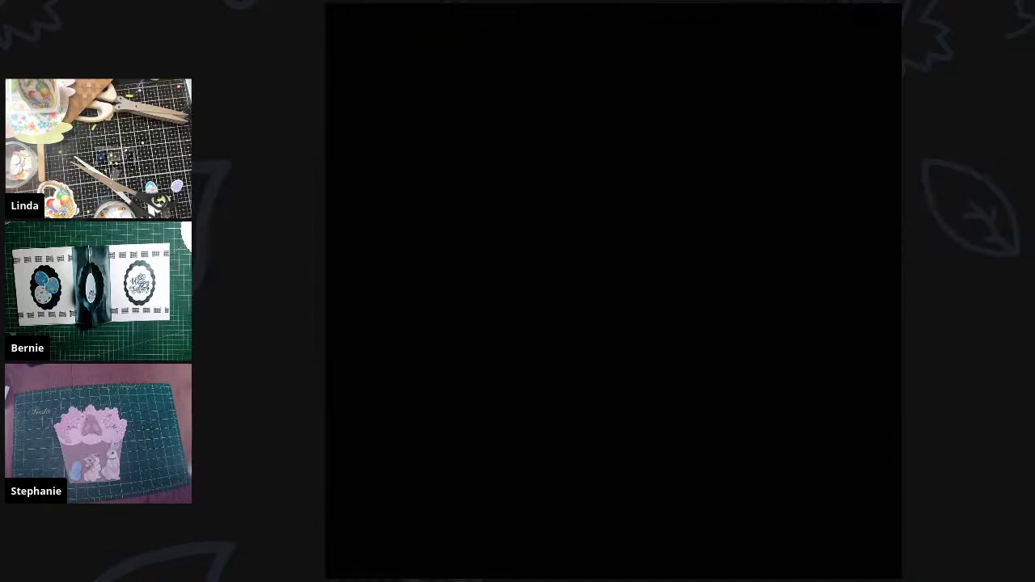